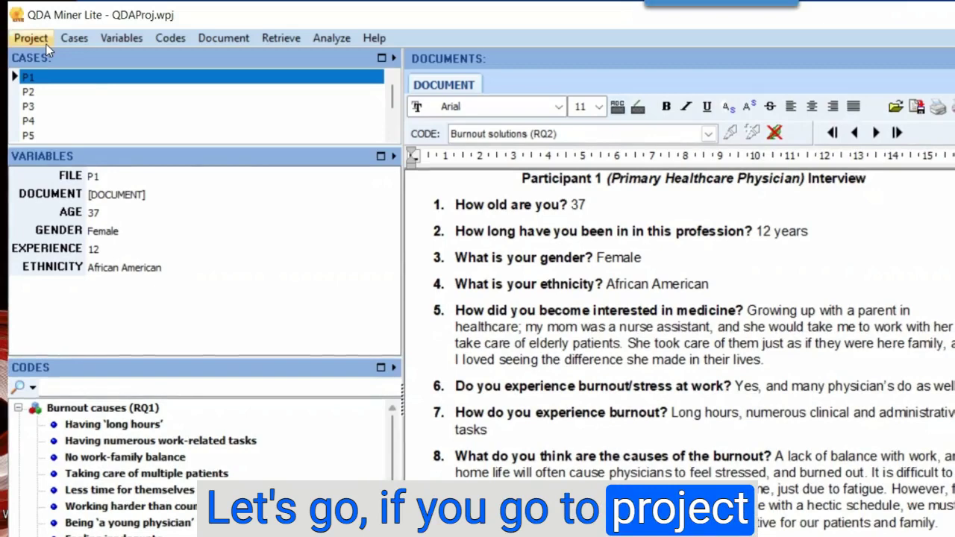
Open the project's notes window and place the cursor in its text area, ready for a memo.
{"action": "left_click", "coordinate": [31, 38]}
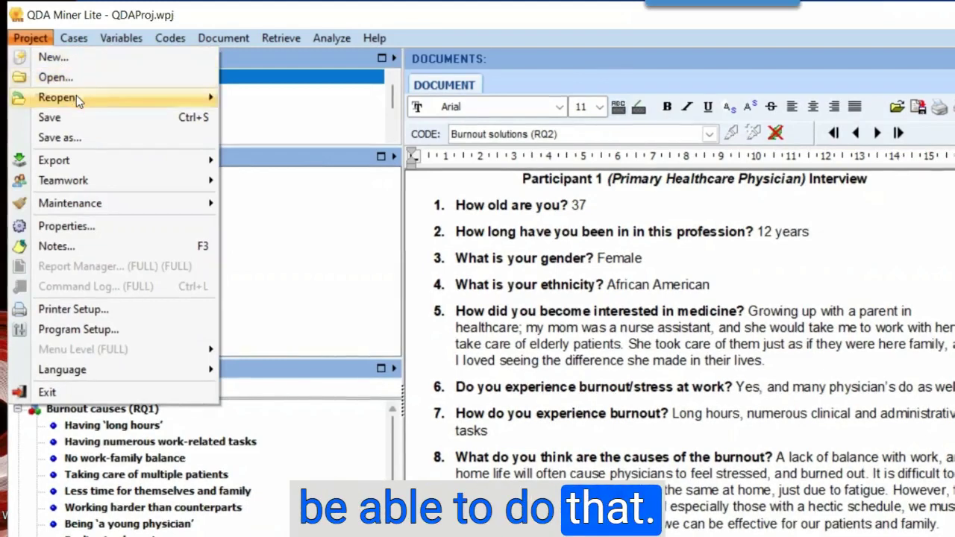
{"action": "mouse_move", "coordinate": [77, 98]}
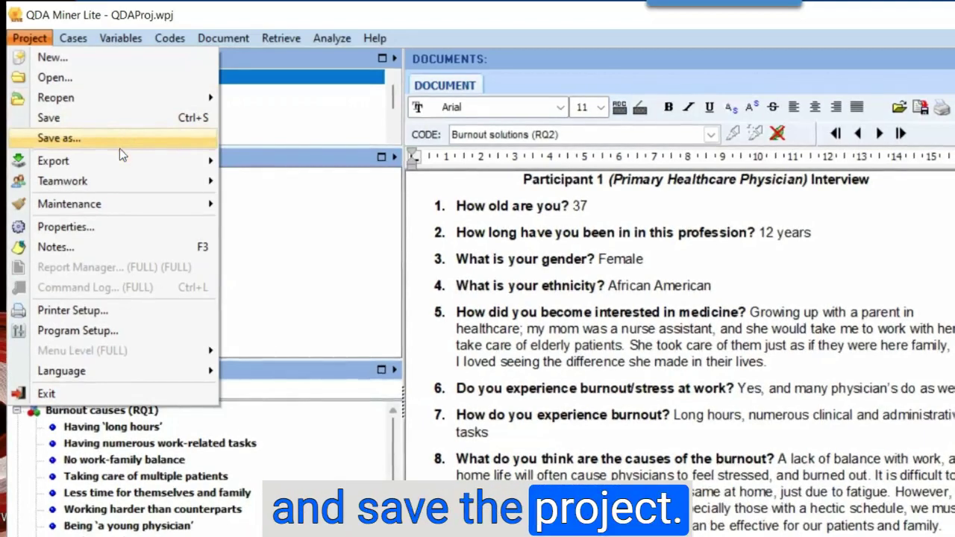
{"action": "mouse_move", "coordinate": [119, 161]}
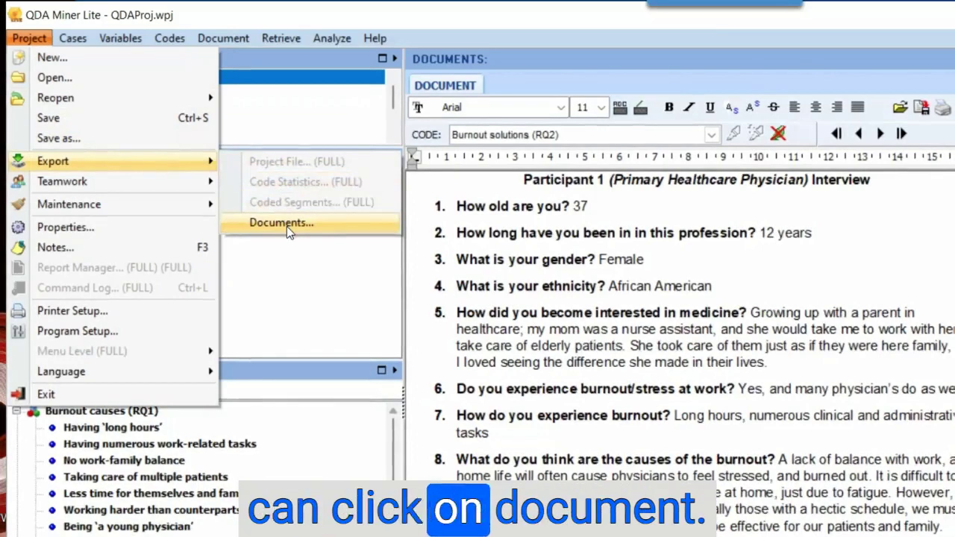
{"action": "mouse_move", "coordinate": [142, 188]}
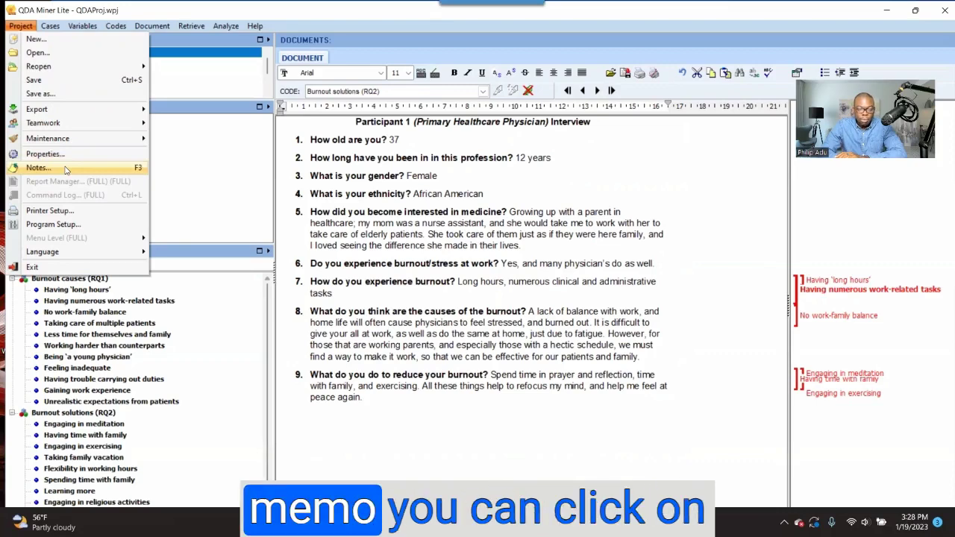
{"action": "left_click", "coordinate": [65, 170]}
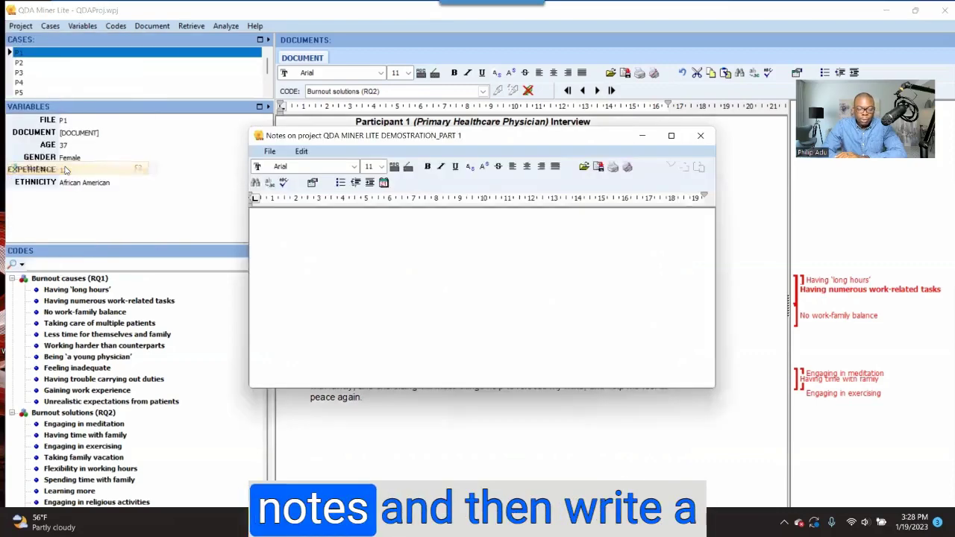
{"action": "left_click", "coordinate": [291, 216]}
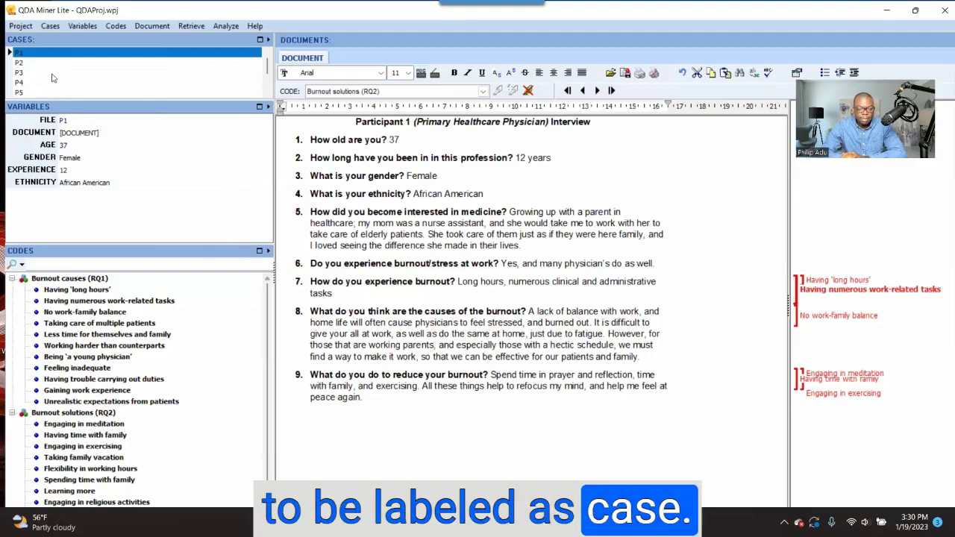
Open the import window for appending documents or images as new cases, and close it without importing anything.
{"action": "left_click", "coordinate": [57, 30]}
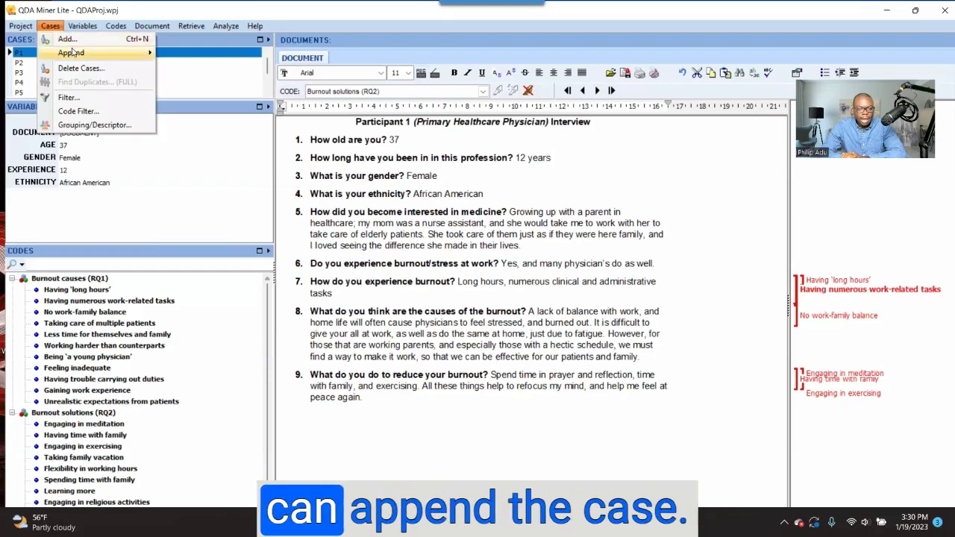
{"action": "mouse_move", "coordinate": [73, 53]}
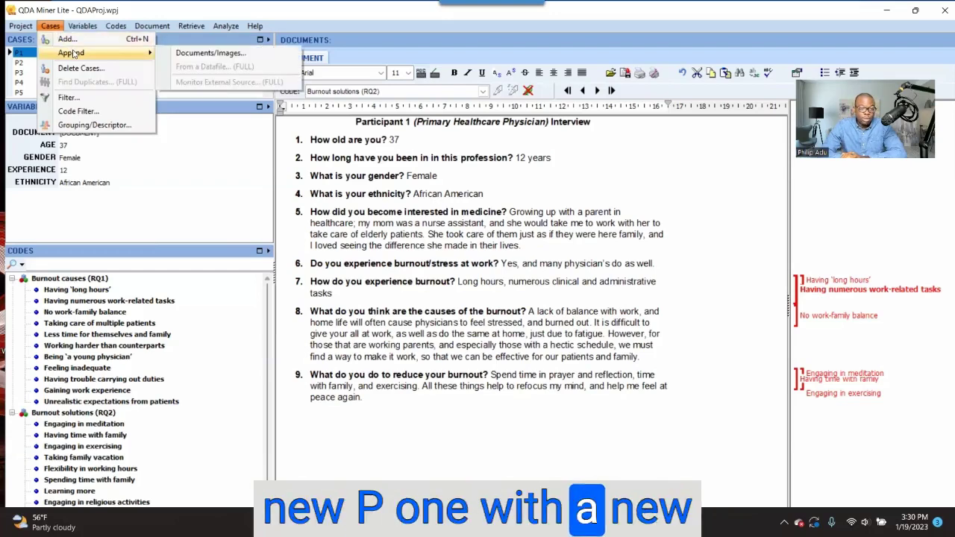
{"action": "left_click", "coordinate": [224, 55]}
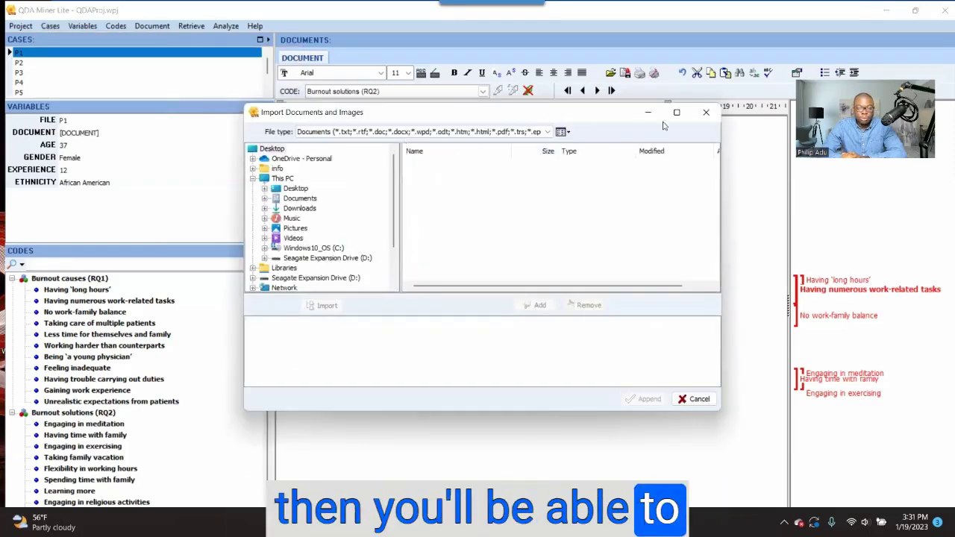
{"action": "left_click", "coordinate": [706, 114]}
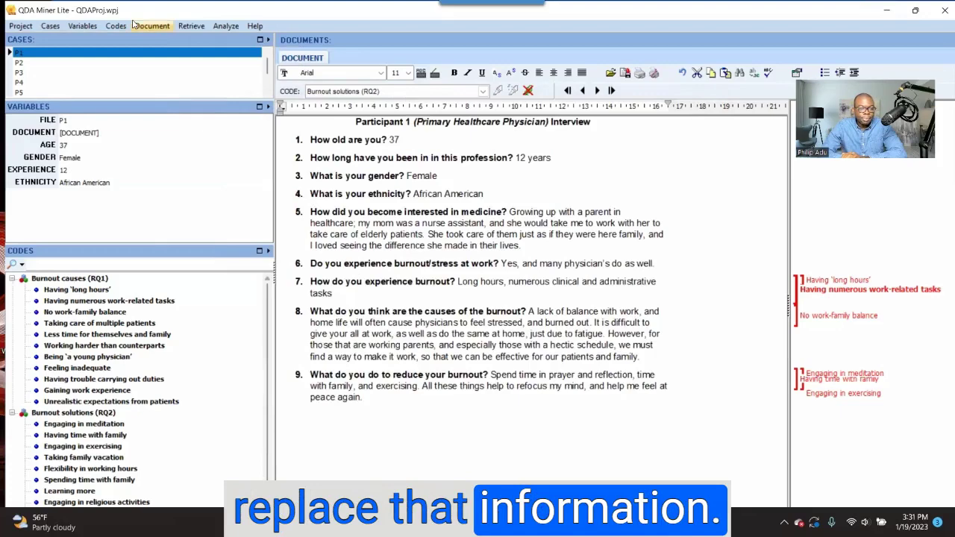
Examine the properties and list of values of the FILE variable, and close its properties editor.
{"action": "left_click", "coordinate": [50, 26]}
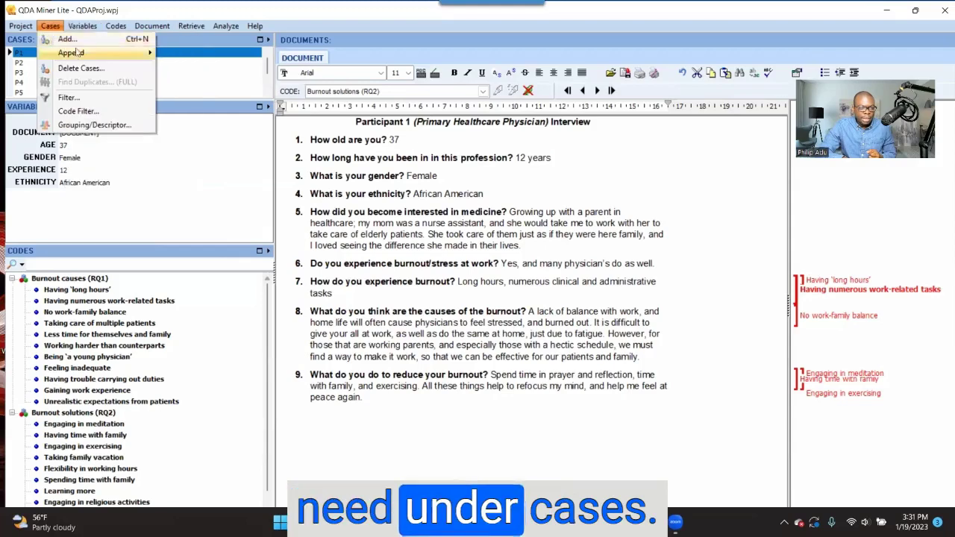
{"action": "mouse_move", "coordinate": [83, 28]}
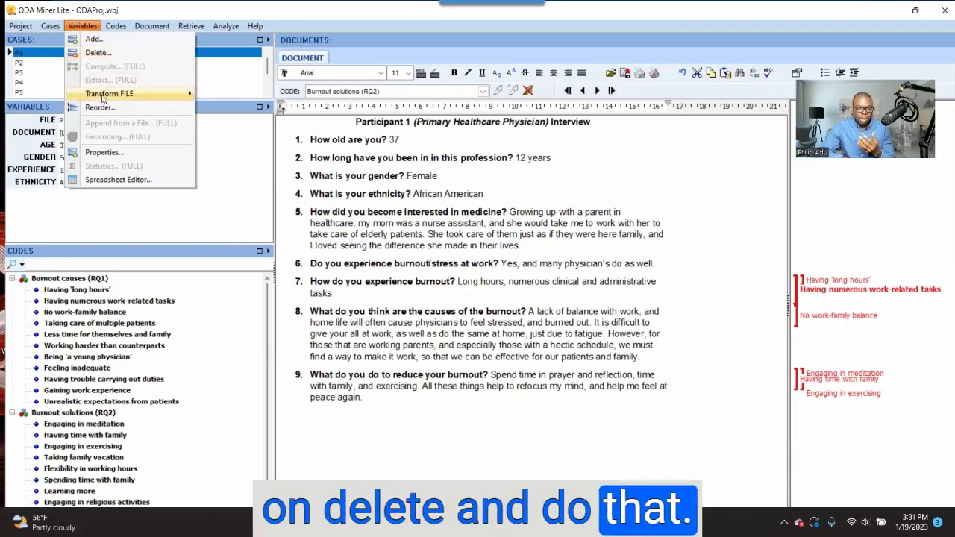
{"action": "mouse_move", "coordinate": [113, 97]}
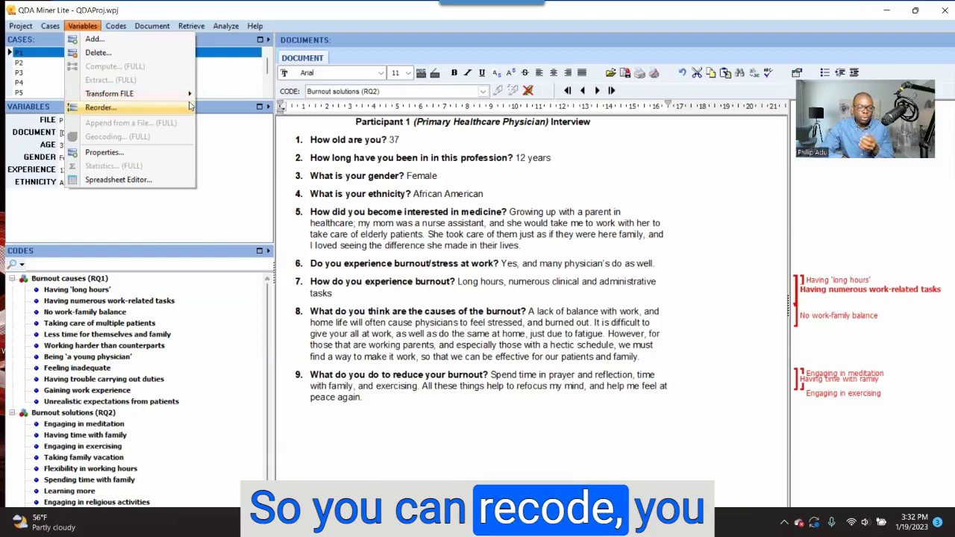
{"action": "mouse_move", "coordinate": [167, 96]}
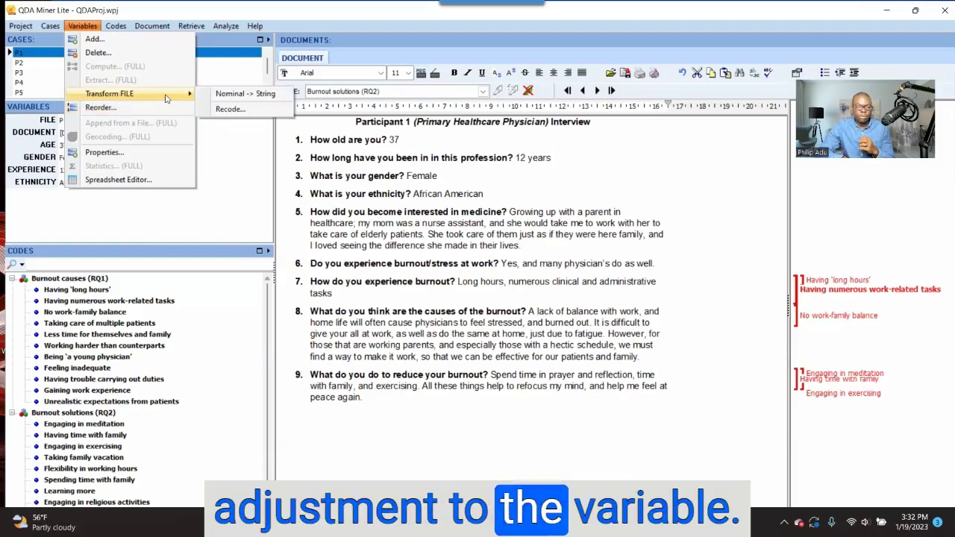
{"action": "left_click", "coordinate": [153, 153]}
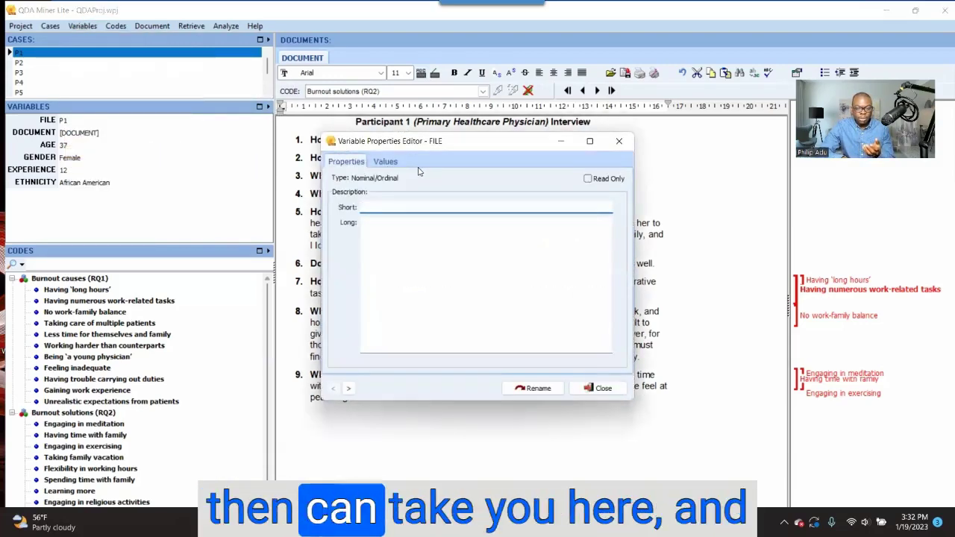
{"action": "left_click", "coordinate": [385, 161]}
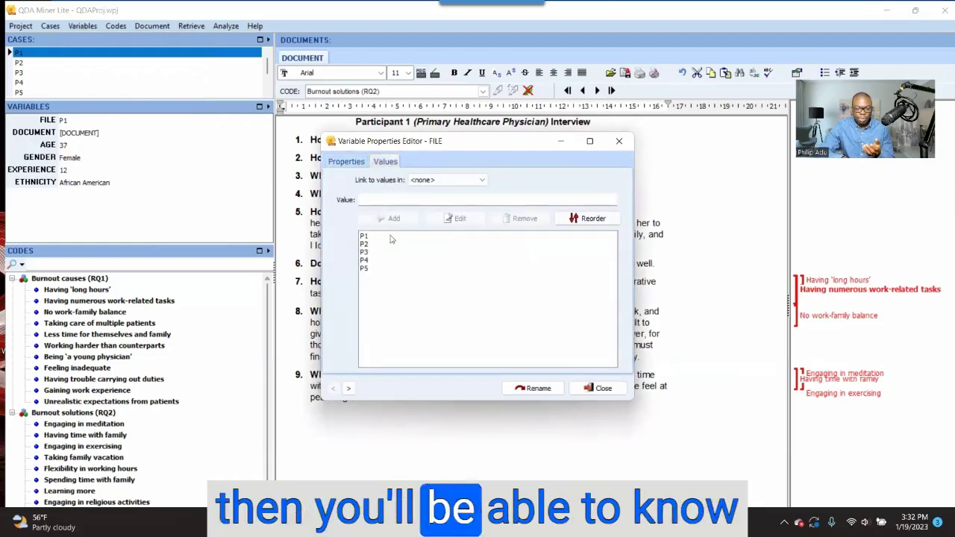
{"action": "left_click", "coordinate": [617, 142]}
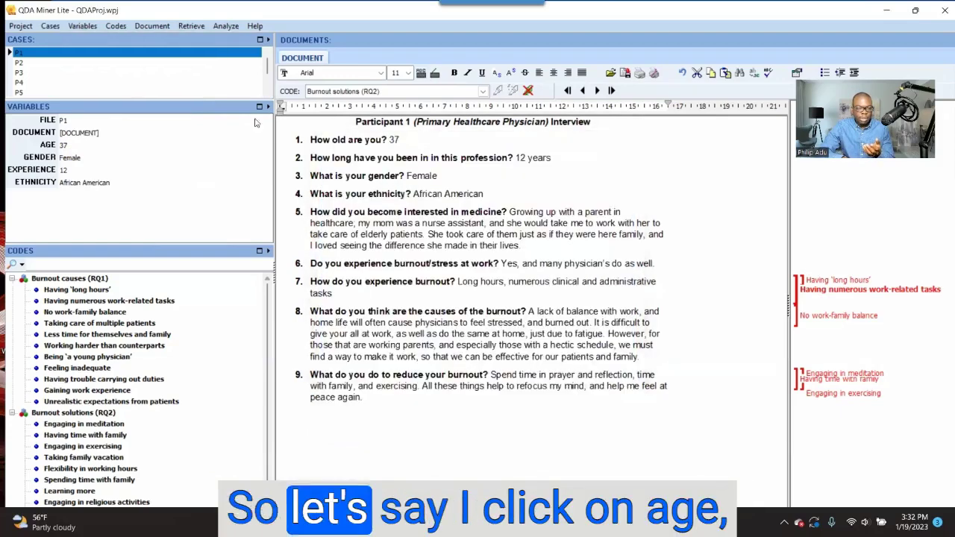
Open the properties of the AGE variable, enter "kddk" as a trial short description and erase it.
{"action": "left_click", "coordinate": [51, 146]}
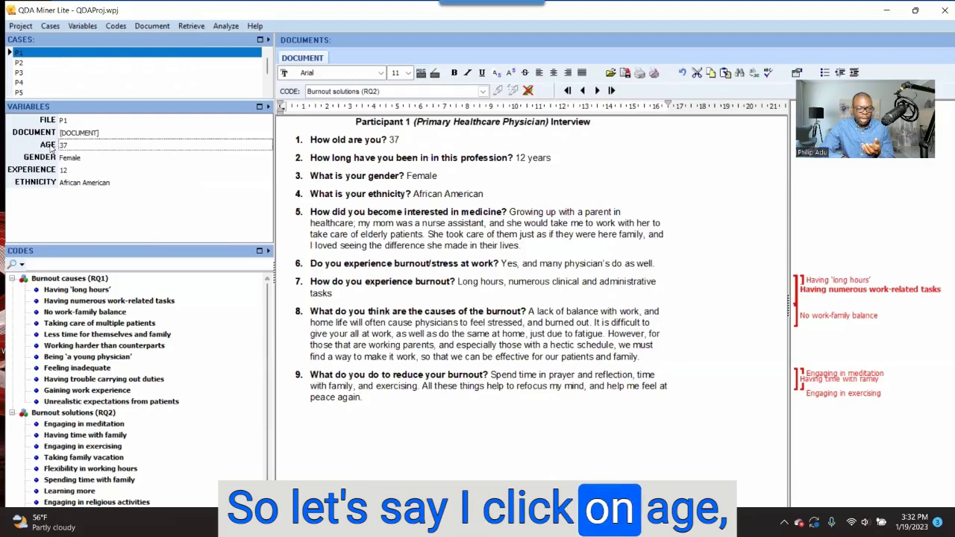
{"action": "left_click", "coordinate": [84, 25]}
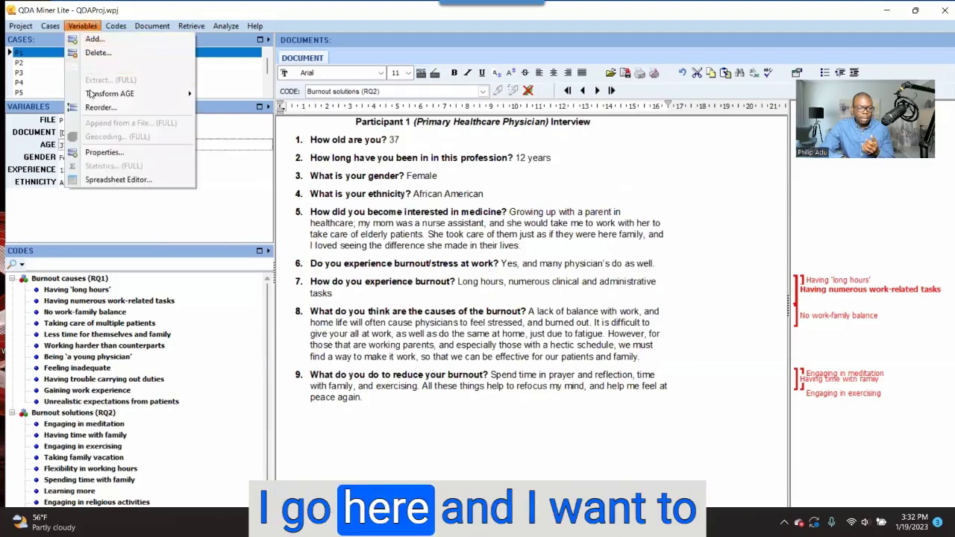
{"action": "left_click", "coordinate": [105, 152]}
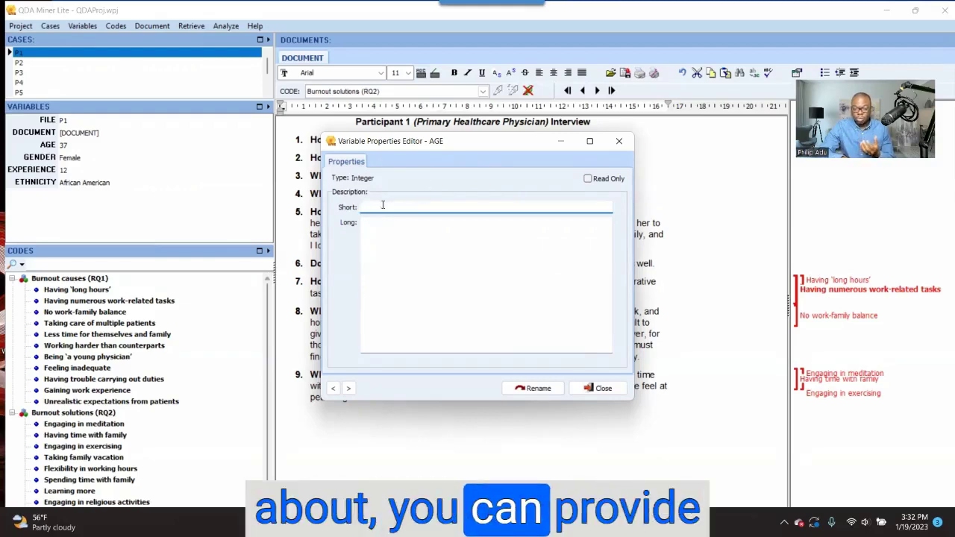
{"action": "type", "text": "kddk"}
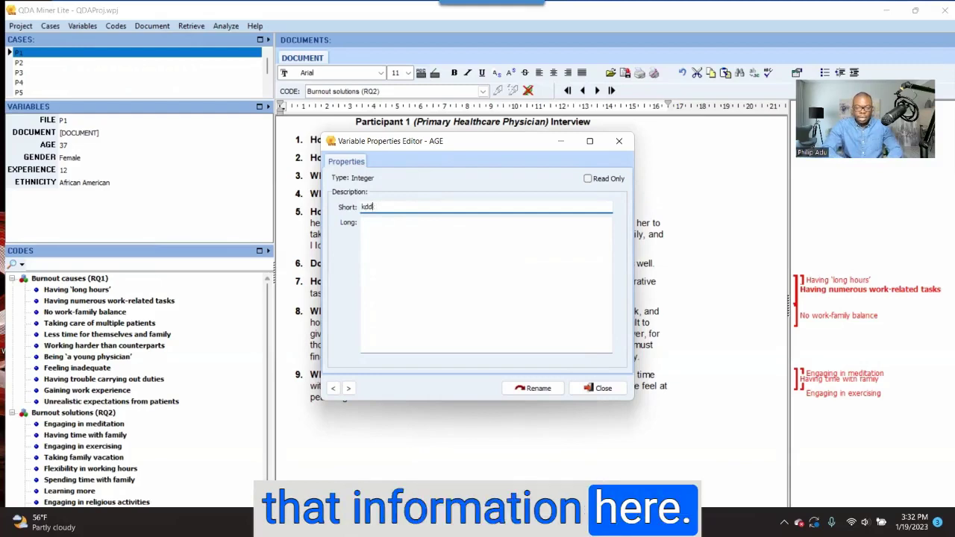
{"action": "key", "text": "BackSpace"}
{"action": "key", "text": "BackSpace"}
{"action": "key", "text": "BackSpace"}
{"action": "key", "text": "BackSpace"}
Enter "hrrr" as a trial long description for the AGE variable, erase it and close the properties editor.
{"action": "left_click", "coordinate": [373, 232]}
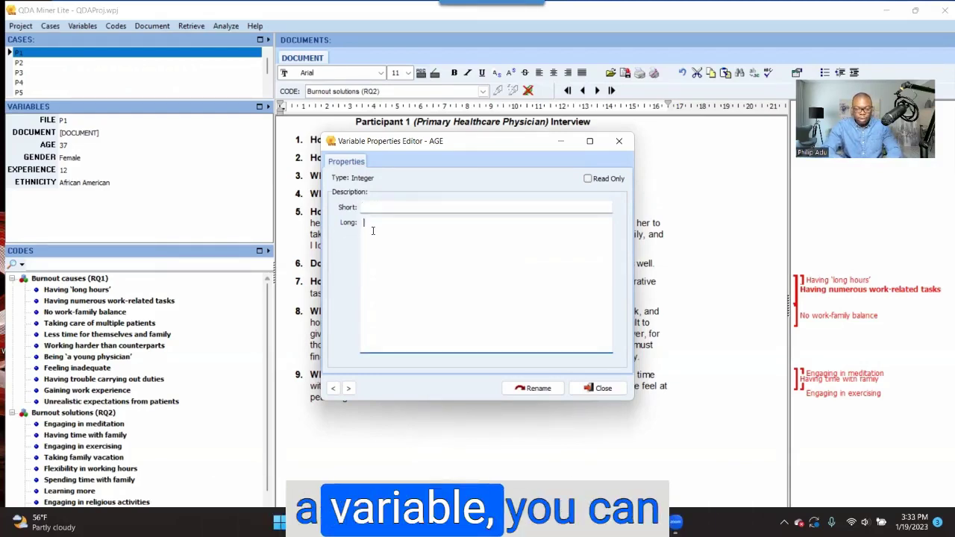
{"action": "type", "text": "hrrr"}
{"action": "key", "text": "BackSpace"}
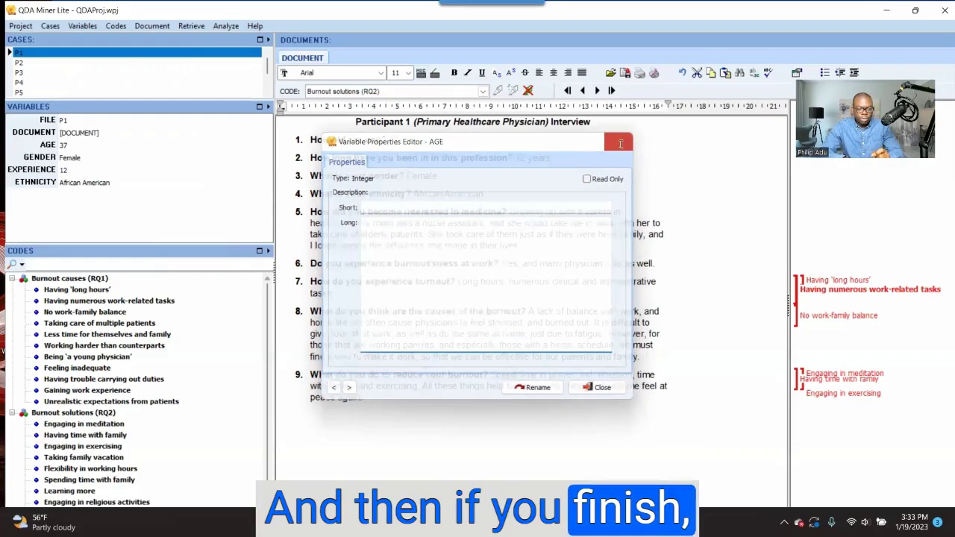
{"action": "left_click", "coordinate": [619, 142]}
Open the Spreadsheet Editor for the variables and view the ethnicity options available for case P3.
{"action": "left_click", "coordinate": [82, 25]}
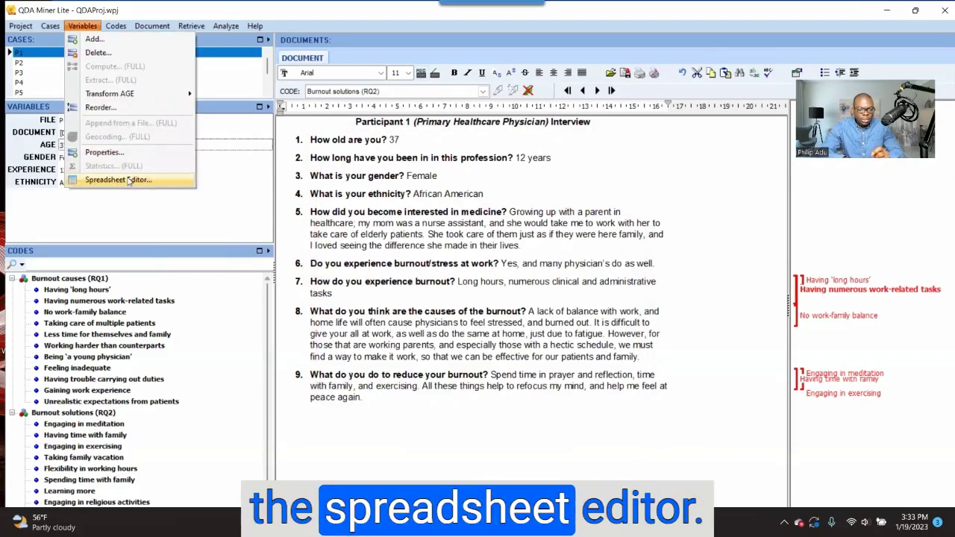
{"action": "left_click", "coordinate": [129, 181]}
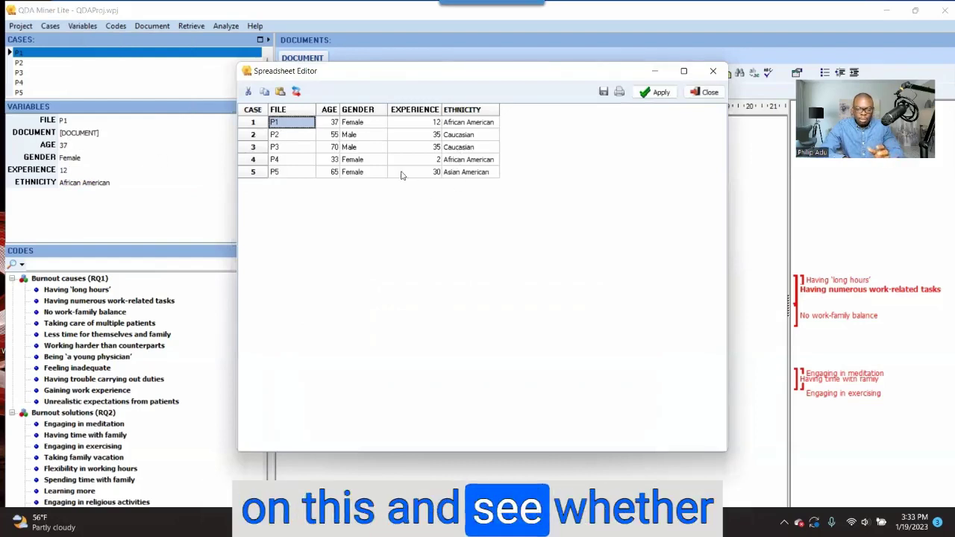
{"action": "left_click", "coordinate": [479, 150]}
{"action": "left_click", "coordinate": [495, 150]}
{"action": "left_click", "coordinate": [496, 149]}
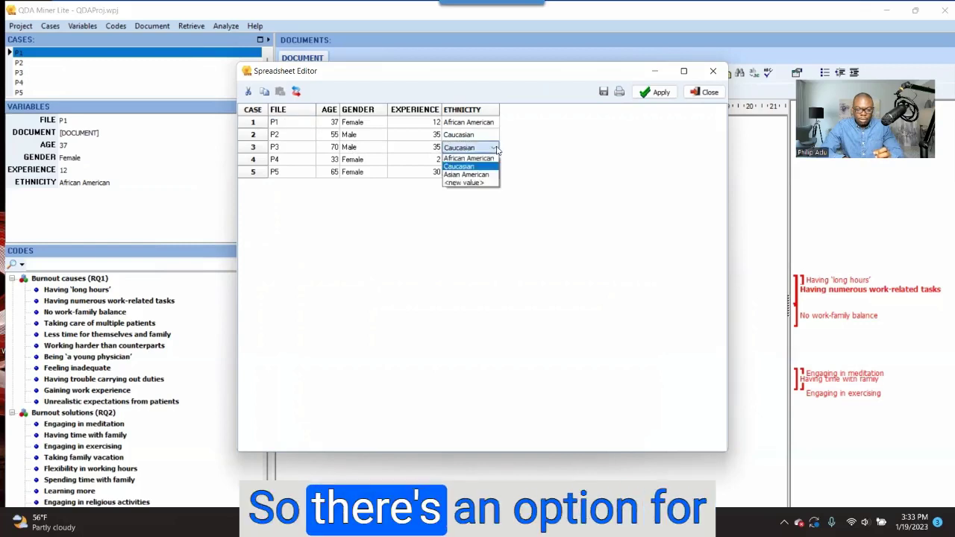
{"action": "left_click", "coordinate": [518, 159]}
View the gender options available for case P4 and leave the Spreadsheet Editor without changing any value.
{"action": "left_click", "coordinate": [373, 159]}
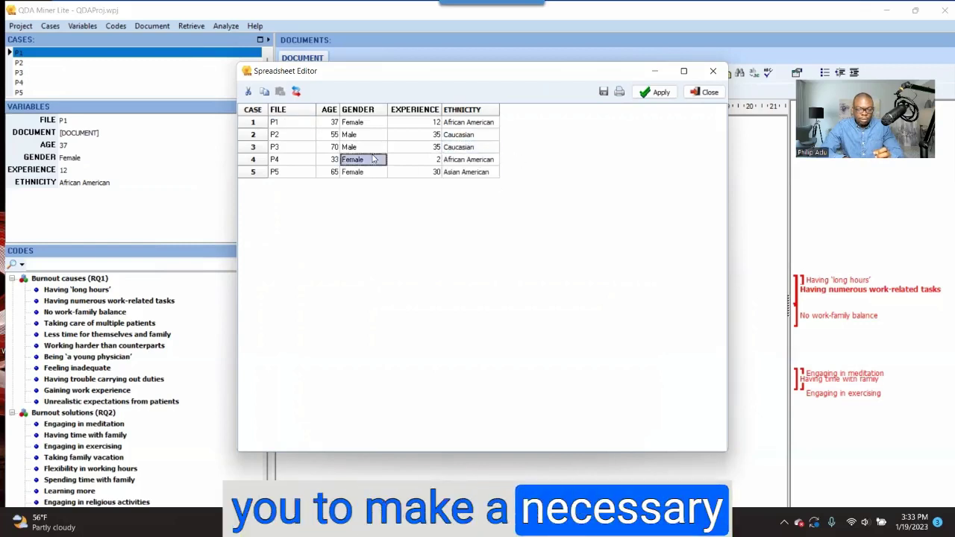
{"action": "left_click", "coordinate": [381, 162]}
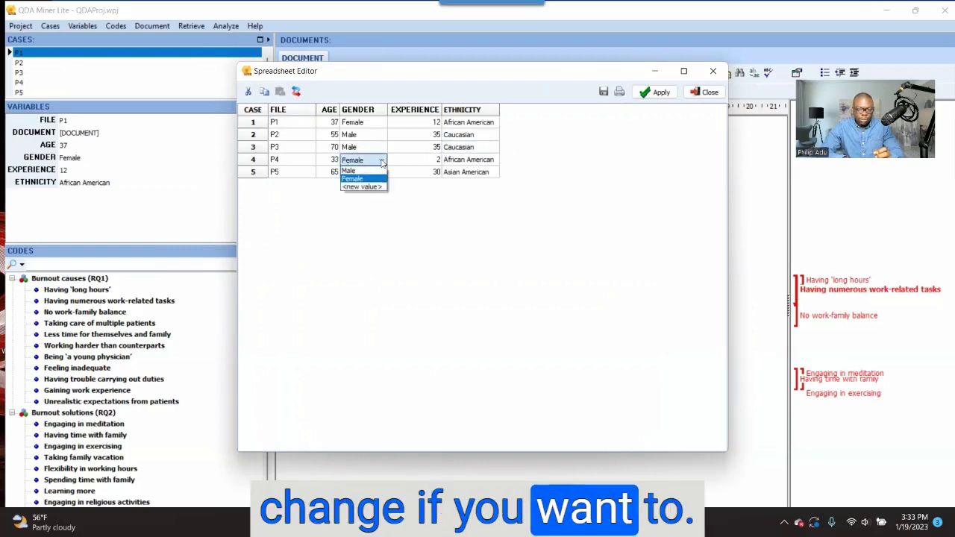
{"action": "left_click", "coordinate": [416, 202]}
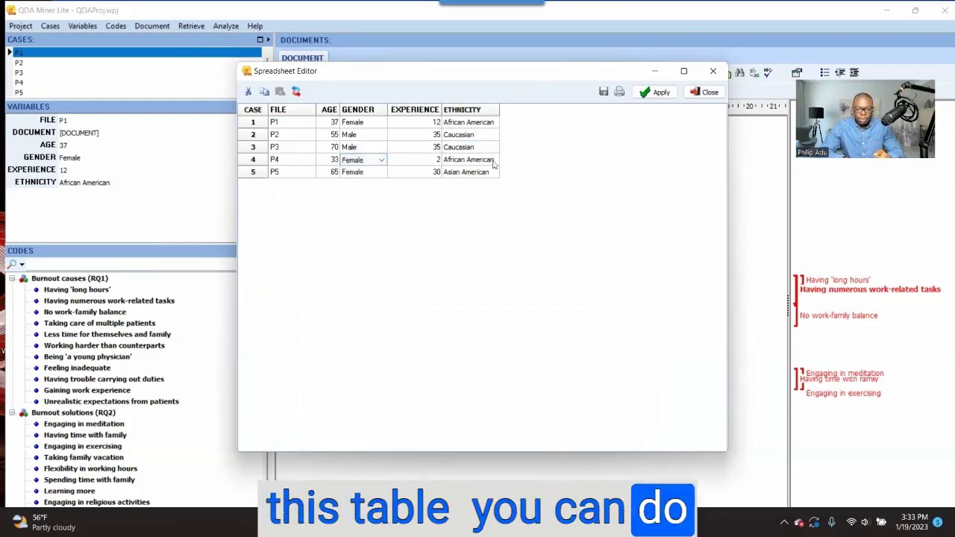
{"action": "key", "text": "Escape"}
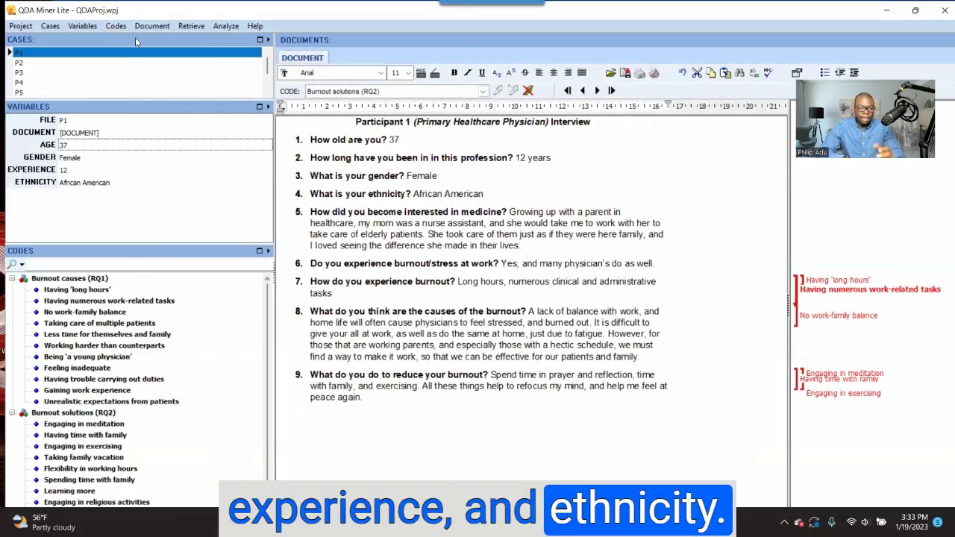
Reopen the Spreadsheet Editor to review the variable values of all cases, and close it.
{"action": "left_click", "coordinate": [83, 26]}
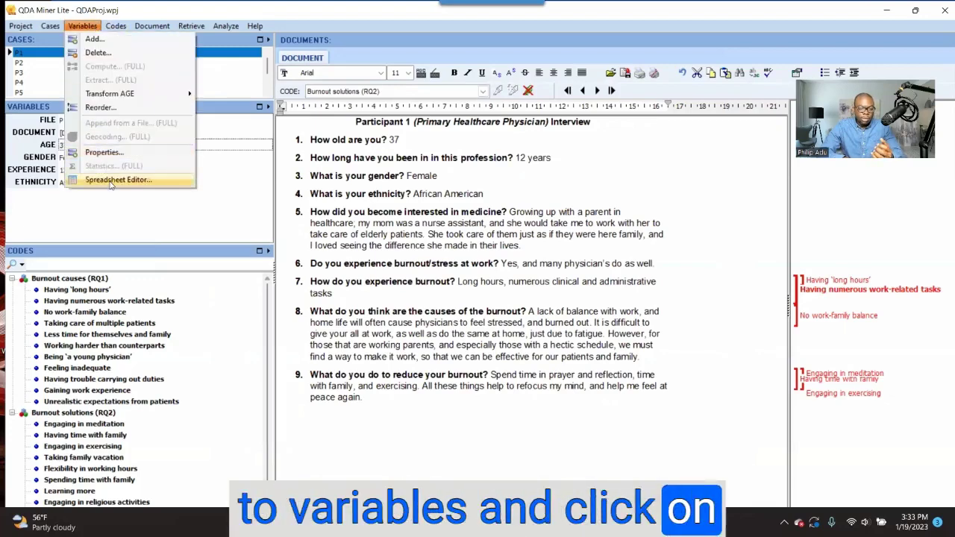
{"action": "left_click", "coordinate": [172, 181]}
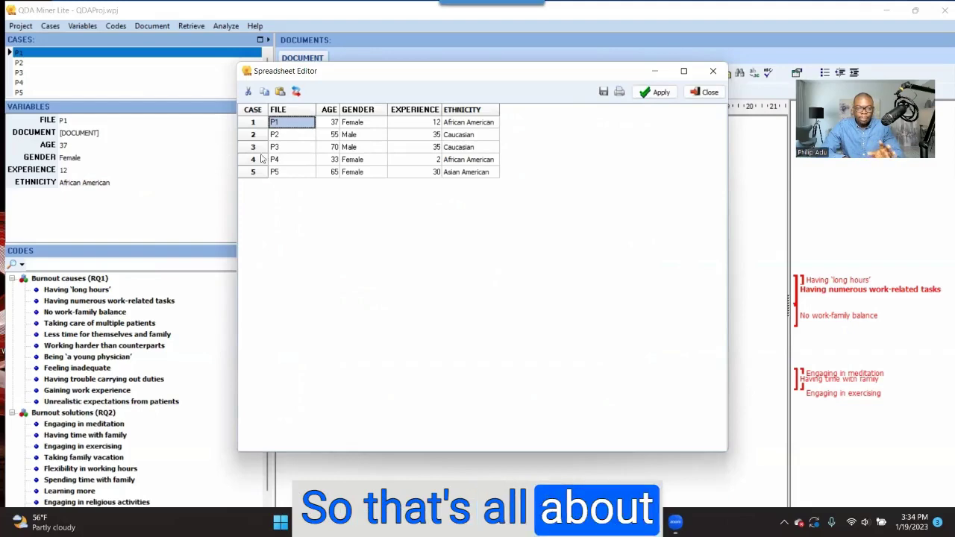
{"action": "left_click", "coordinate": [714, 78]}
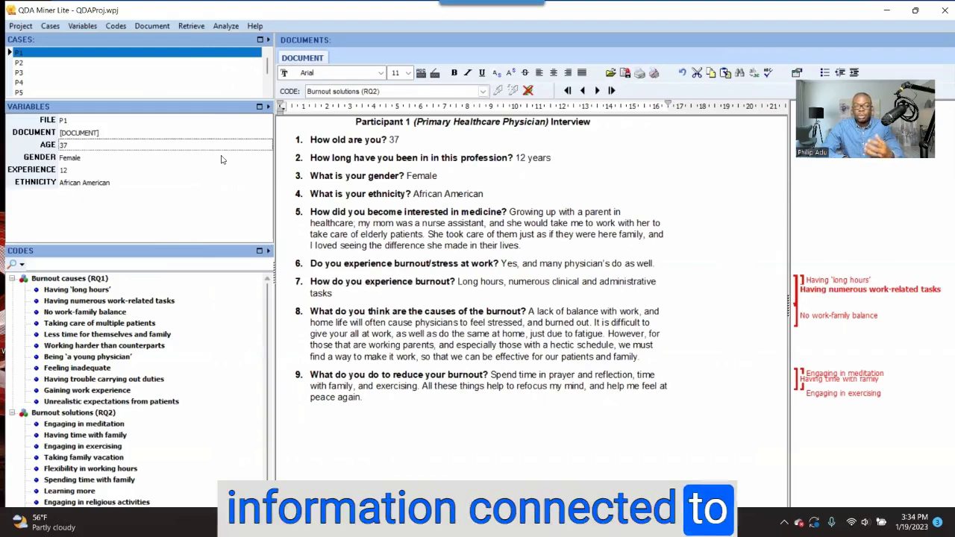
{"action": "left_click", "coordinate": [112, 27]}
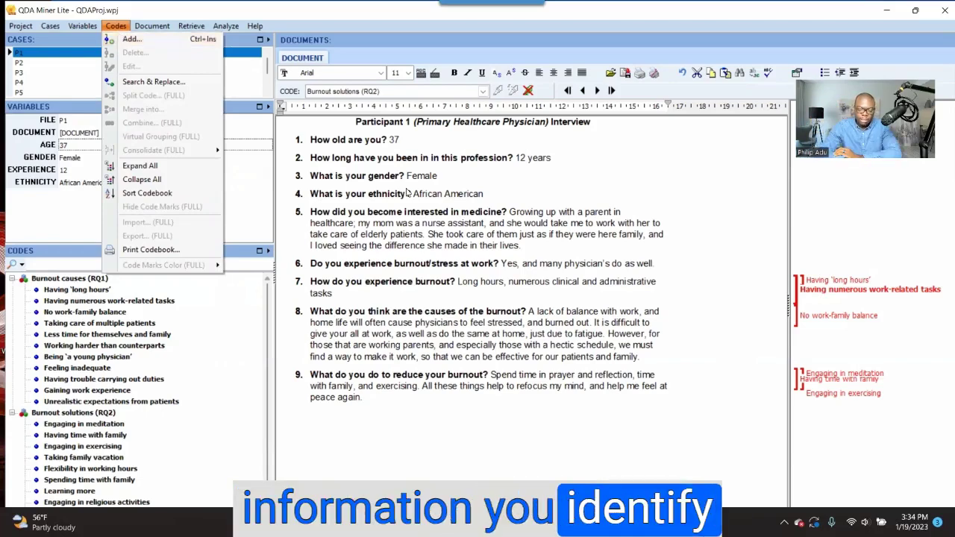
{"action": "left_click", "coordinate": [514, 247]}
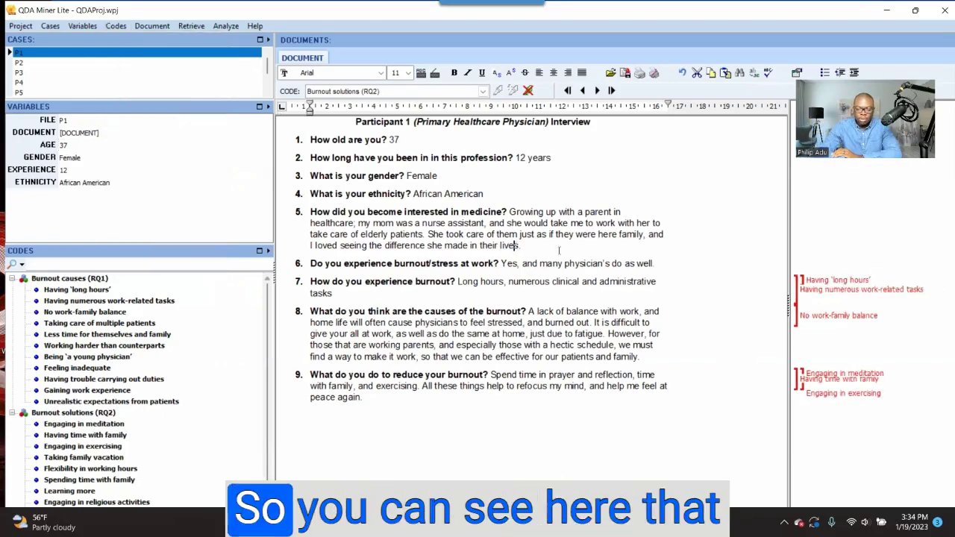
Examine the P1 passages coded "Having numerous work-related tasks" and "No work-family balance" by highlighting each coded segment in the interview.
{"action": "left_click", "coordinate": [834, 291]}
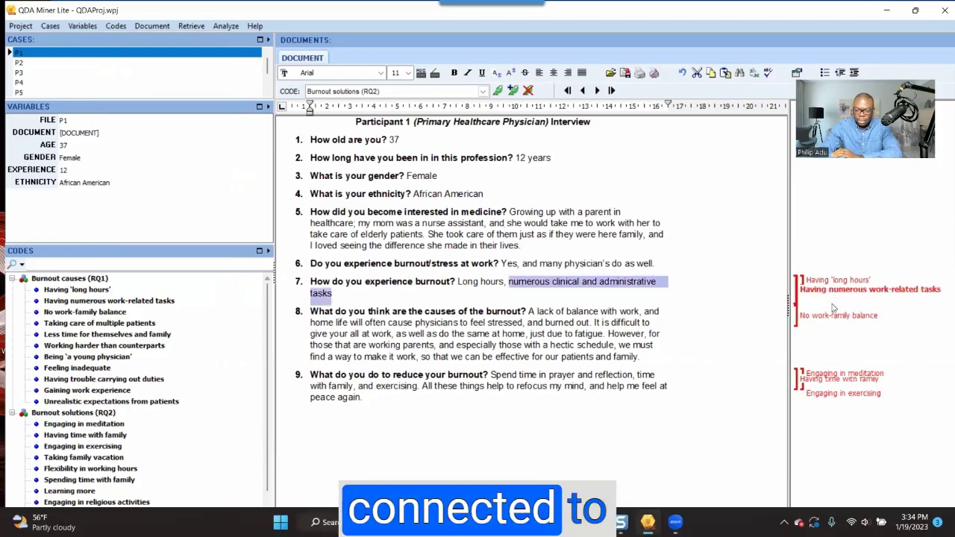
{"action": "left_click", "coordinate": [830, 319]}
{"action": "left_click", "coordinate": [537, 317]}
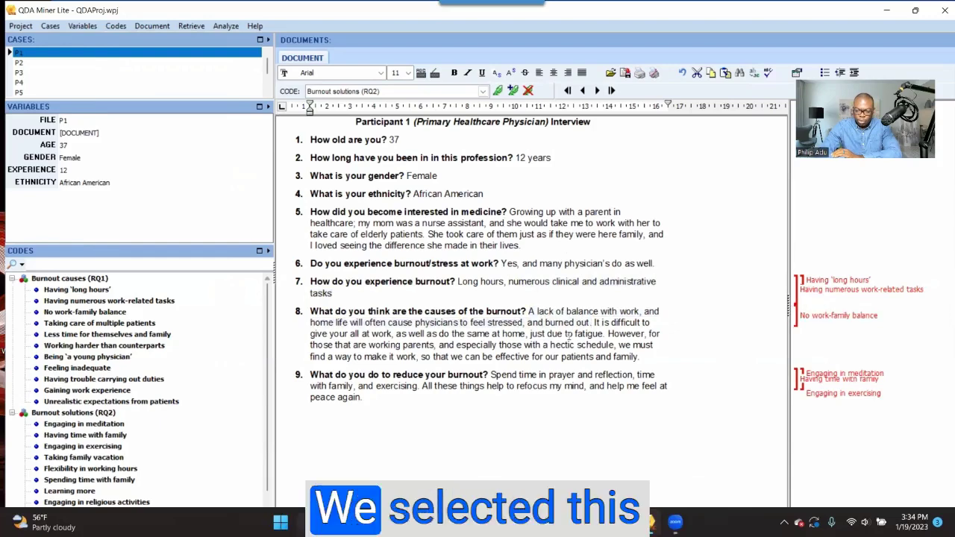
{"action": "left_click_drag", "start_coordinate": [529, 312], "coordinate": [592, 322]}
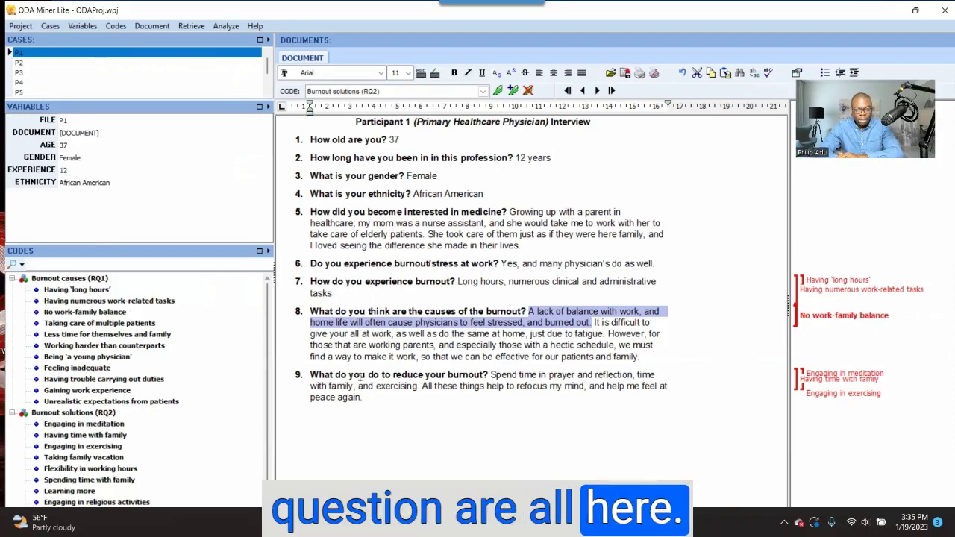
{"action": "left_click", "coordinate": [836, 292]}
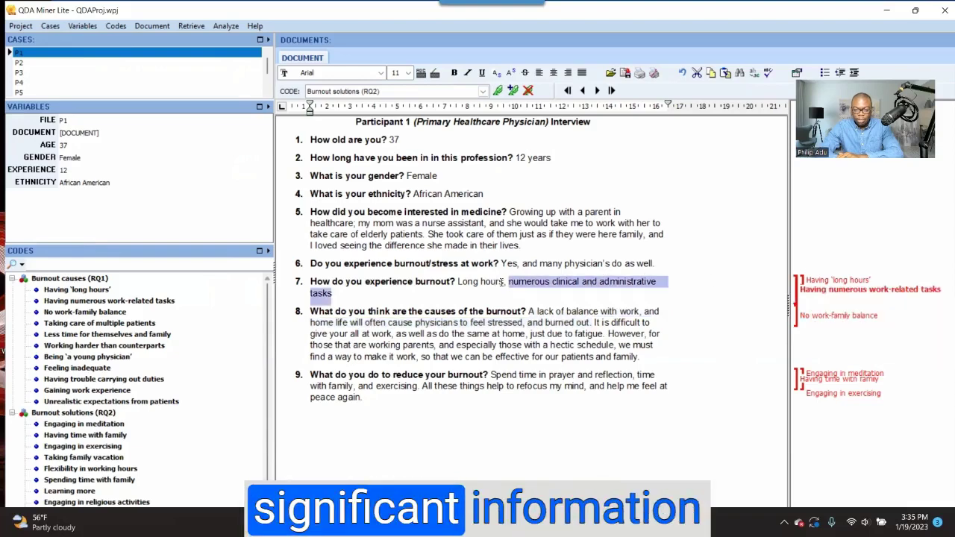
Search the documents for the code "Having time with family", view the possible replacement codes and close the code search without replacing.
{"action": "left_click", "coordinate": [115, 25]}
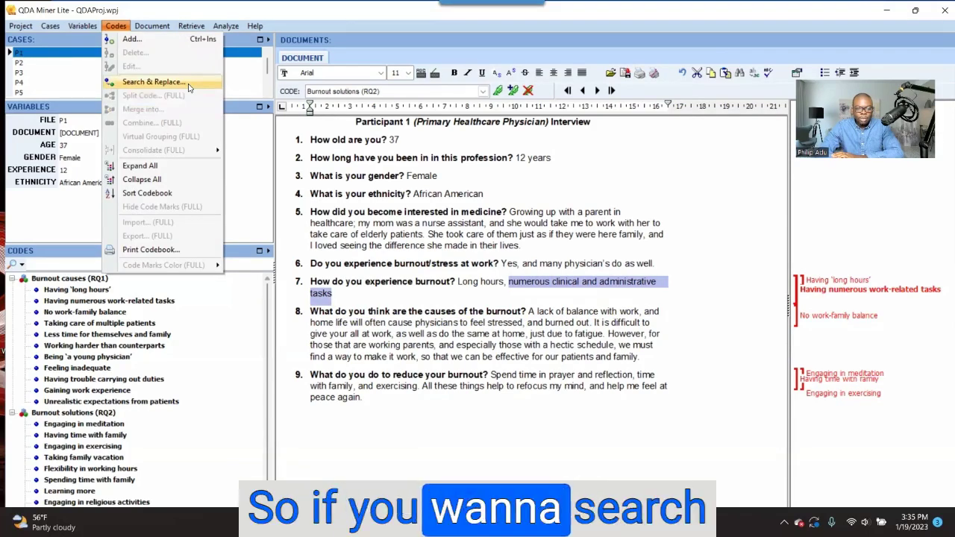
{"action": "left_click", "coordinate": [189, 85]}
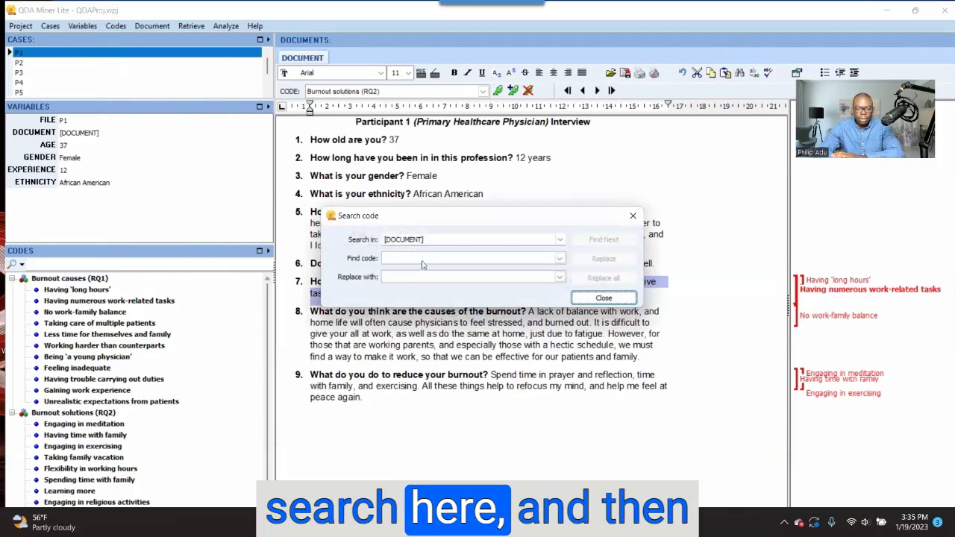
{"action": "left_click", "coordinate": [559, 258]}
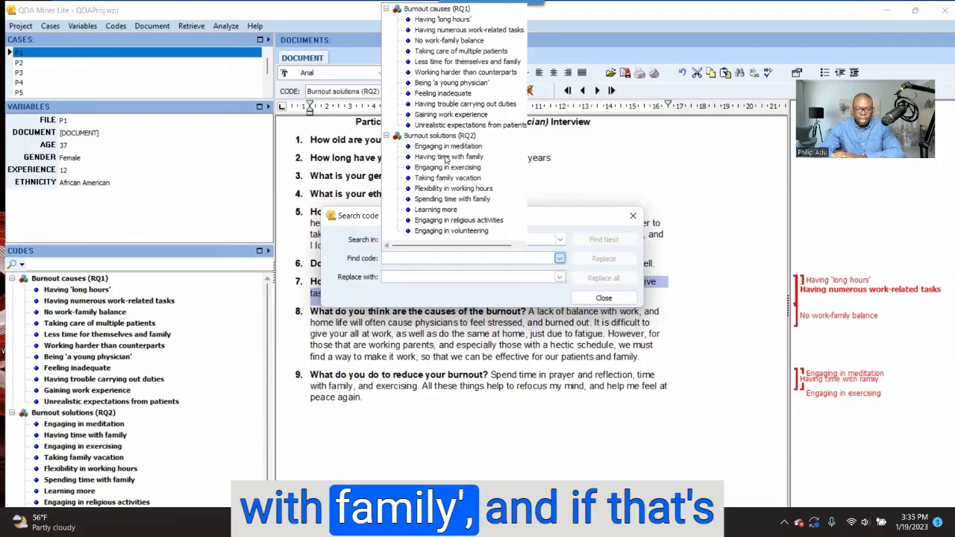
{"action": "left_click", "coordinate": [448, 158]}
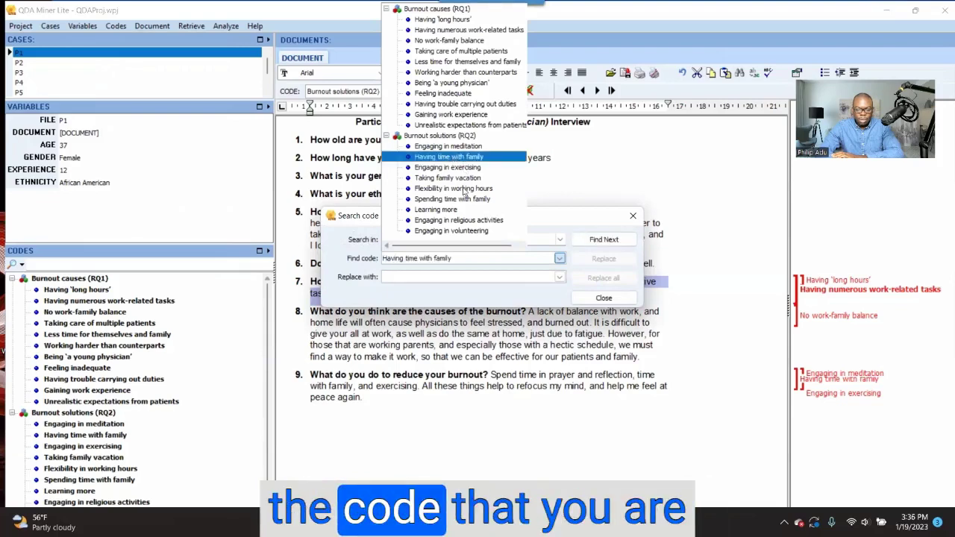
{"action": "left_click", "coordinate": [597, 242]}
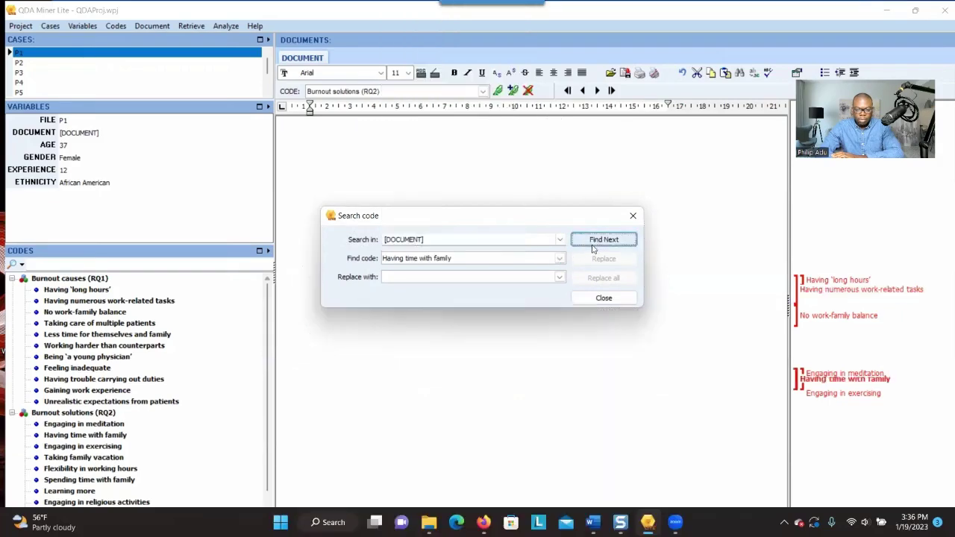
{"action": "left_click", "coordinate": [505, 278]}
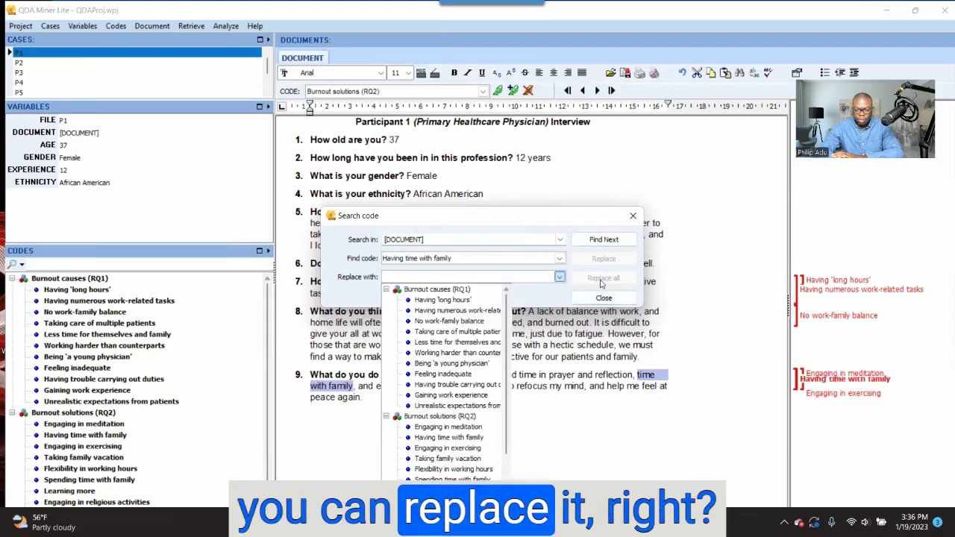
{"action": "left_click", "coordinate": [631, 215]}
Set up codebook printing with Microsoft Print to PDF as the printer, and close the dialog without printing.
{"action": "left_click", "coordinate": [115, 25]}
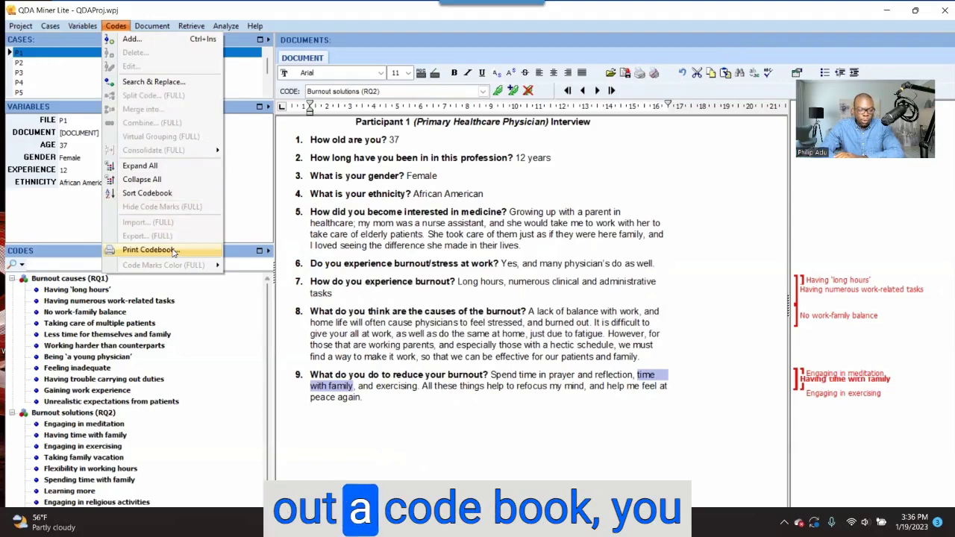
{"action": "left_click", "coordinate": [150, 250]}
{"action": "left_click", "coordinate": [531, 195]}
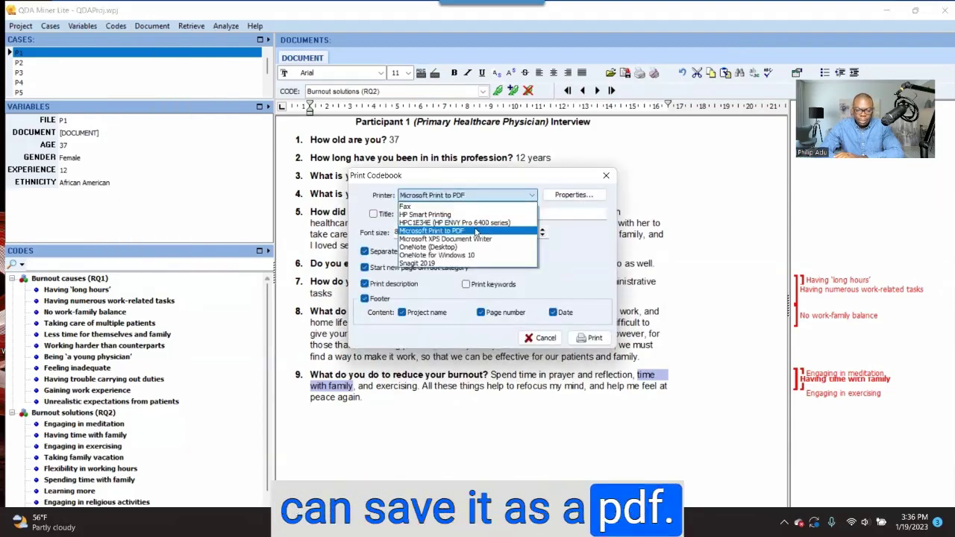
{"action": "left_click", "coordinate": [475, 232]}
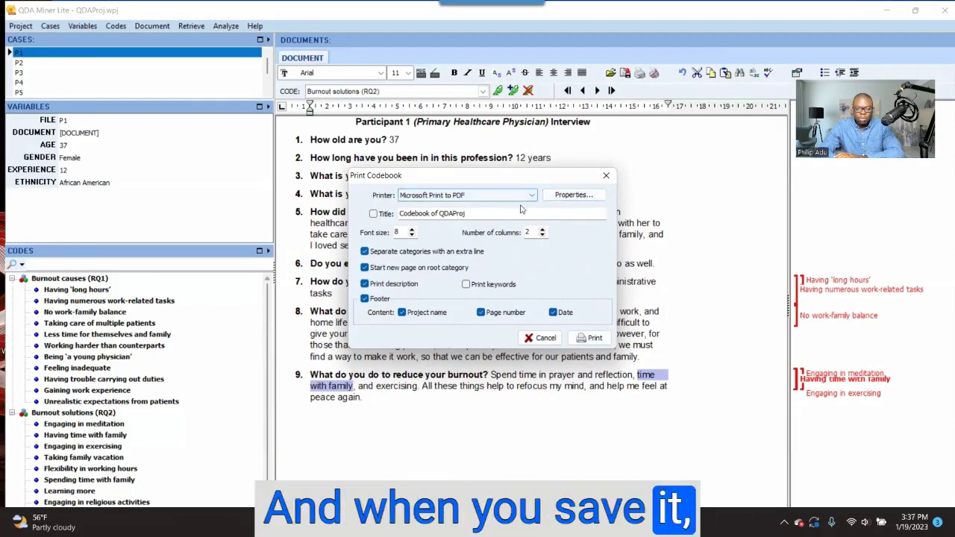
{"action": "left_click", "coordinate": [605, 176]}
Browse the interview documents of cases P2, P5 and P4, and open the document of case P3.
{"action": "left_click", "coordinate": [152, 26]}
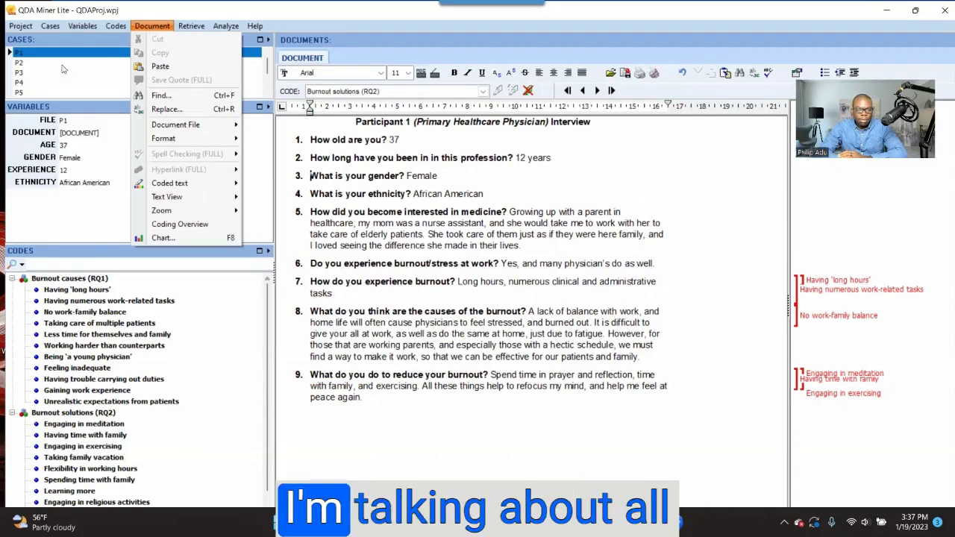
{"action": "left_click", "coordinate": [30, 63]}
{"action": "left_click", "coordinate": [45, 93]}
{"action": "left_click", "coordinate": [42, 83]}
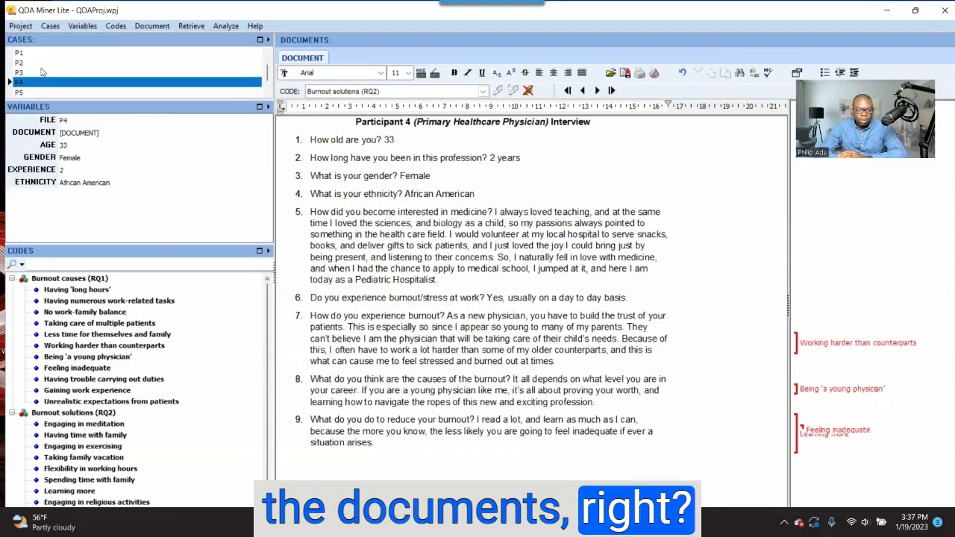
{"action": "left_click", "coordinate": [41, 73]}
Try editing the P3 interview text by erasing two characters at "become" in question 5 and entering "be".
{"action": "left_click", "coordinate": [145, 27]}
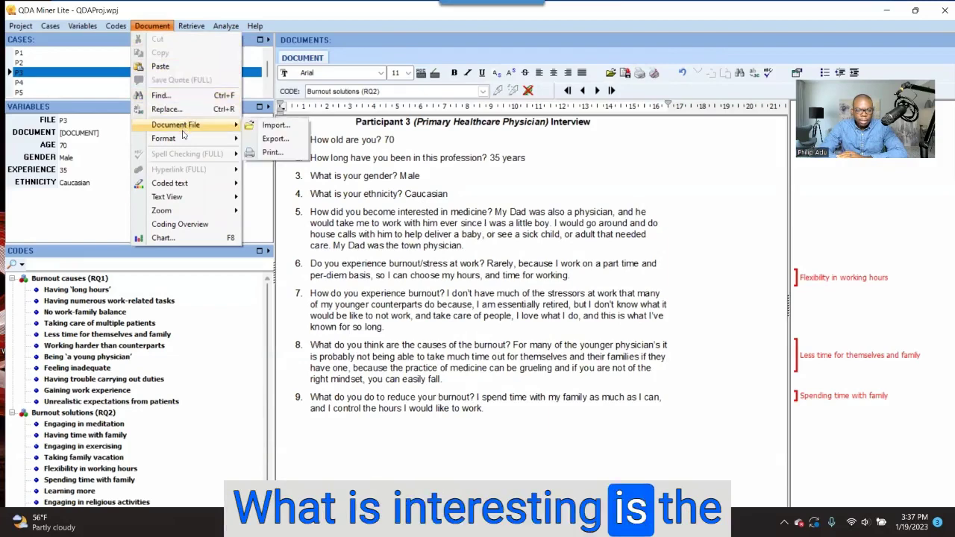
{"action": "left_click", "coordinate": [368, 213]}
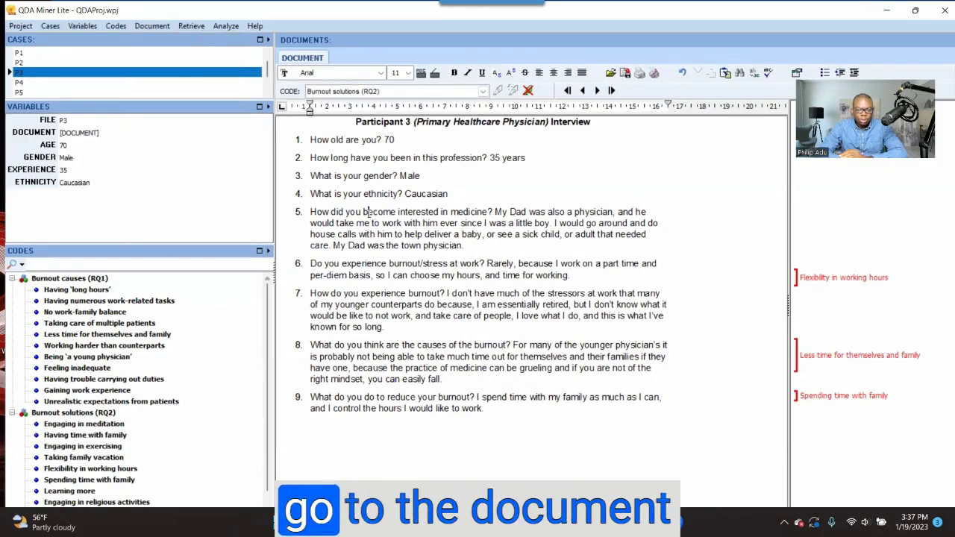
{"action": "key", "text": "BackSpace"}
{"action": "key", "text": "BackSpace"}
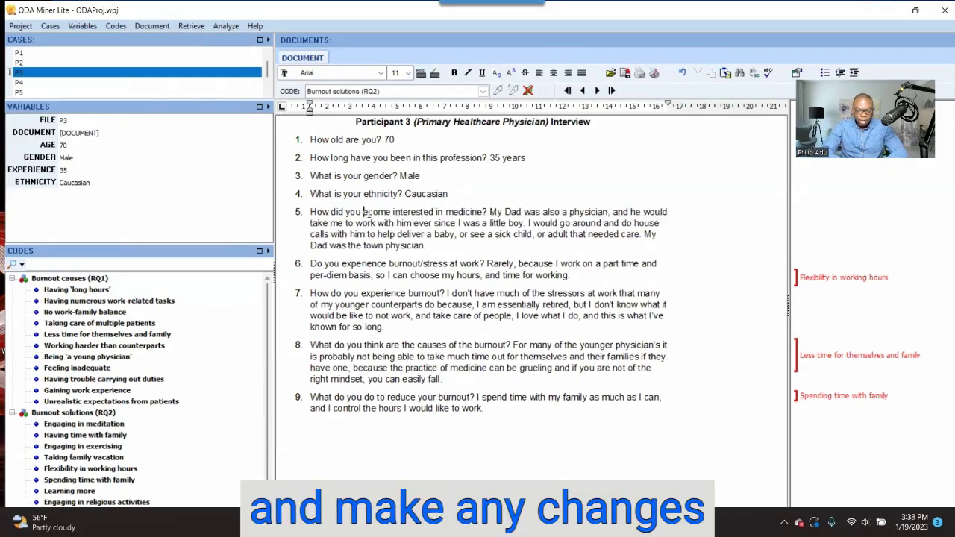
{"action": "type", "text": "be"}
Find the word "burnout" in the P3 document and close the Find dialog.
{"action": "left_click", "coordinate": [151, 25]}
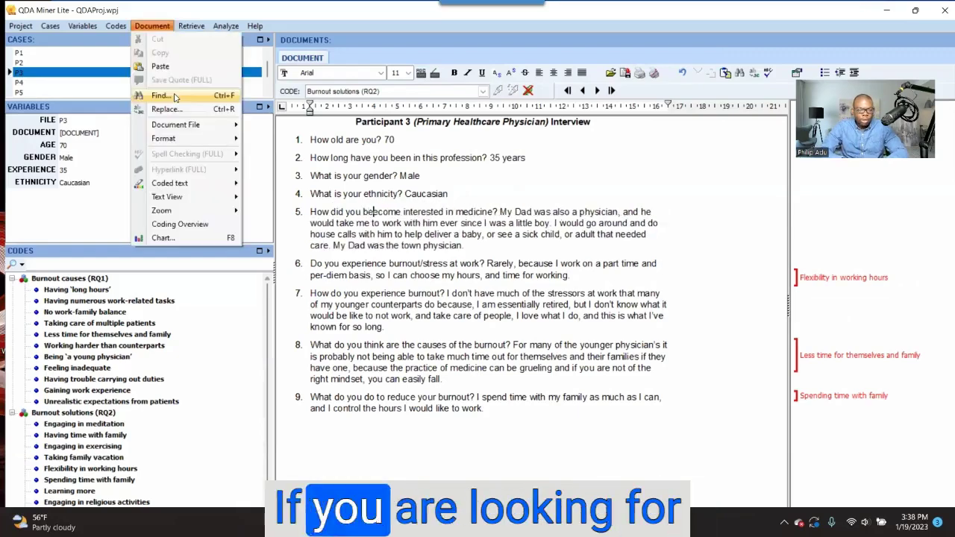
{"action": "left_click", "coordinate": [164, 154]}
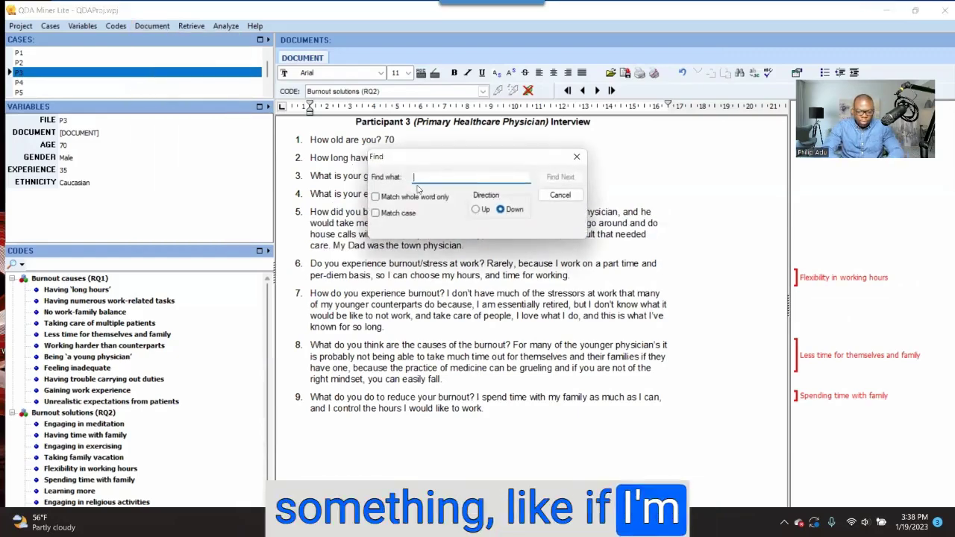
{"action": "type", "text": "burnout"}
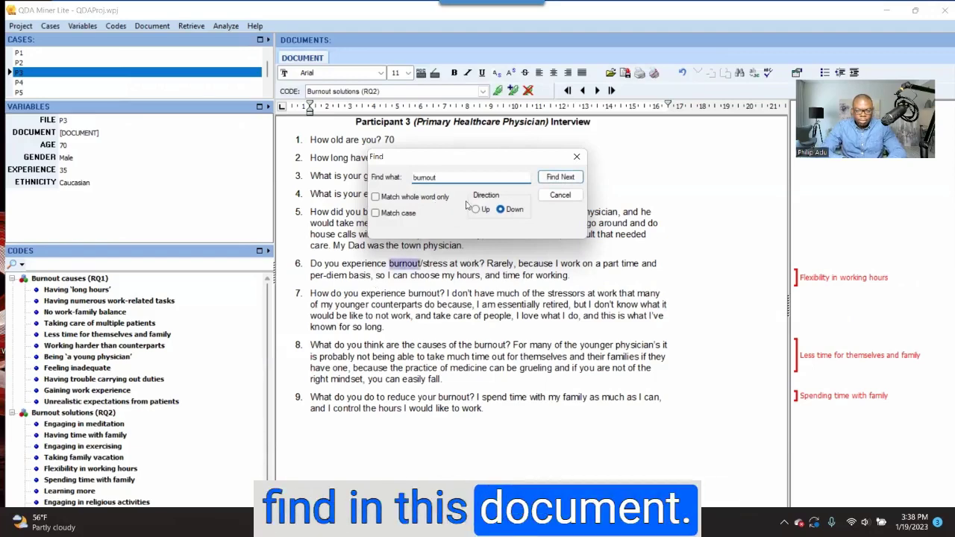
{"action": "left_click", "coordinate": [575, 158]}
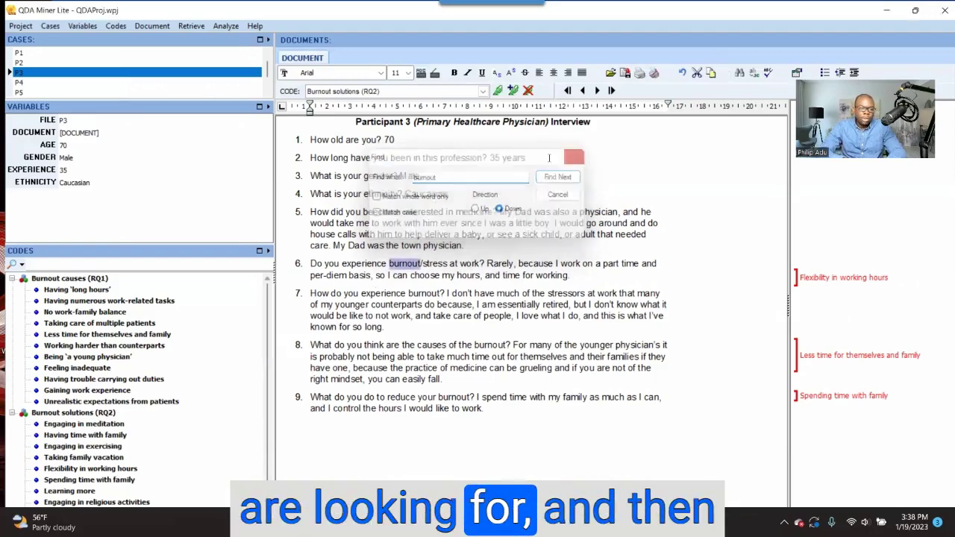
View the document formatting options, set the coded text display to Highlight, and inspect the coded passages in questions 6 and 8.
{"action": "left_click", "coordinate": [143, 25]}
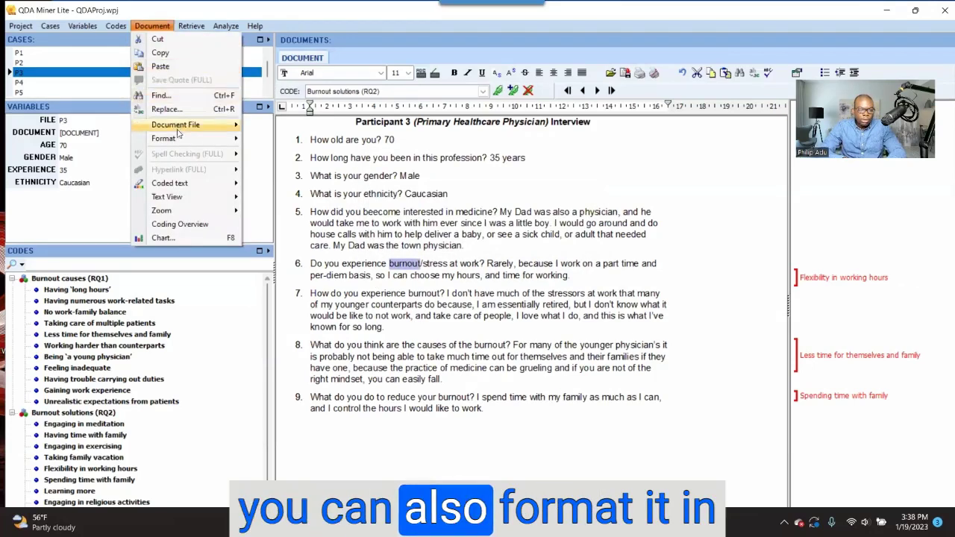
{"action": "mouse_move", "coordinate": [179, 139]}
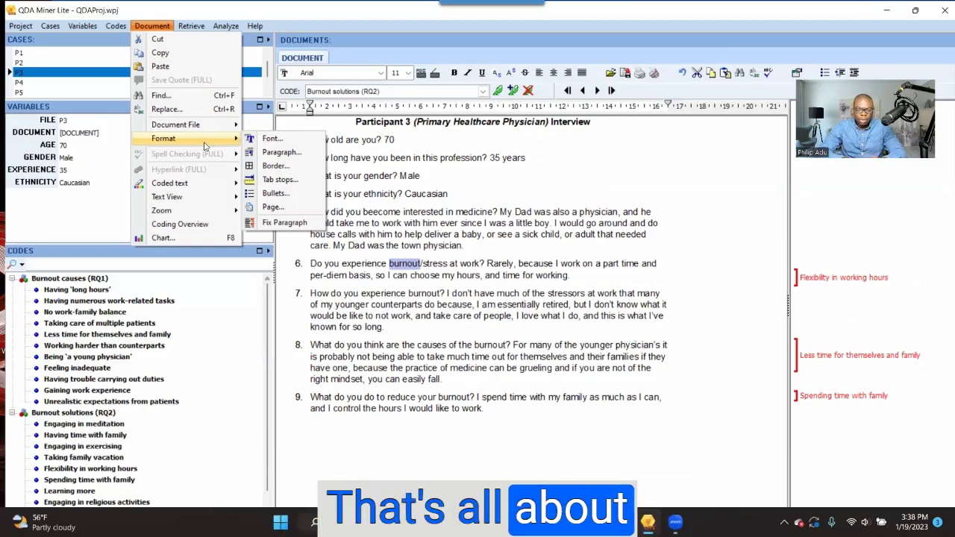
{"action": "mouse_move", "coordinate": [202, 183]}
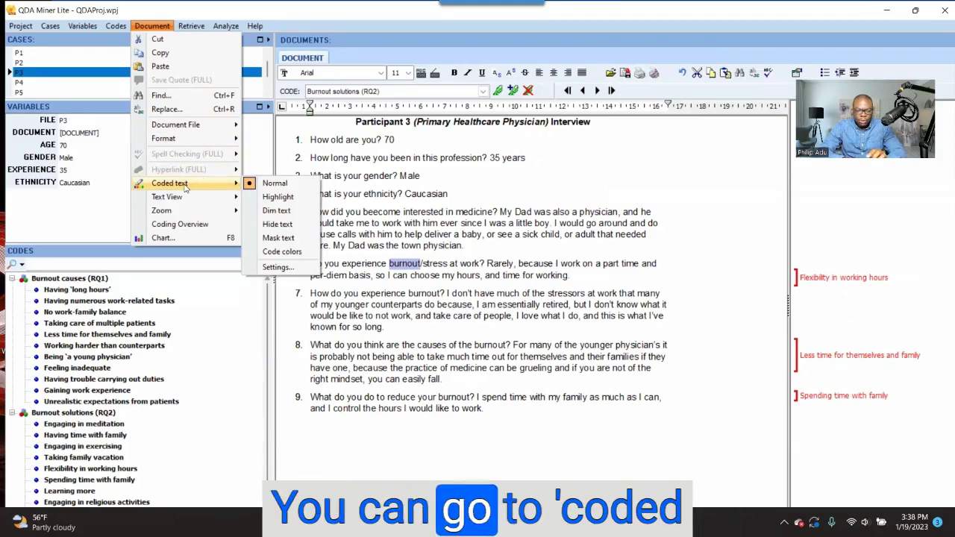
{"action": "left_click", "coordinate": [270, 199]}
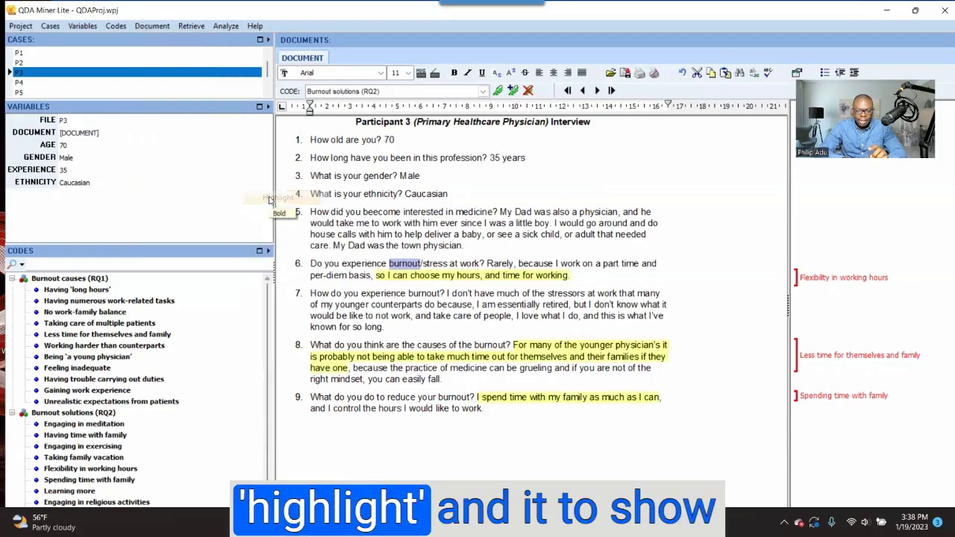
{"action": "left_click", "coordinate": [504, 276]}
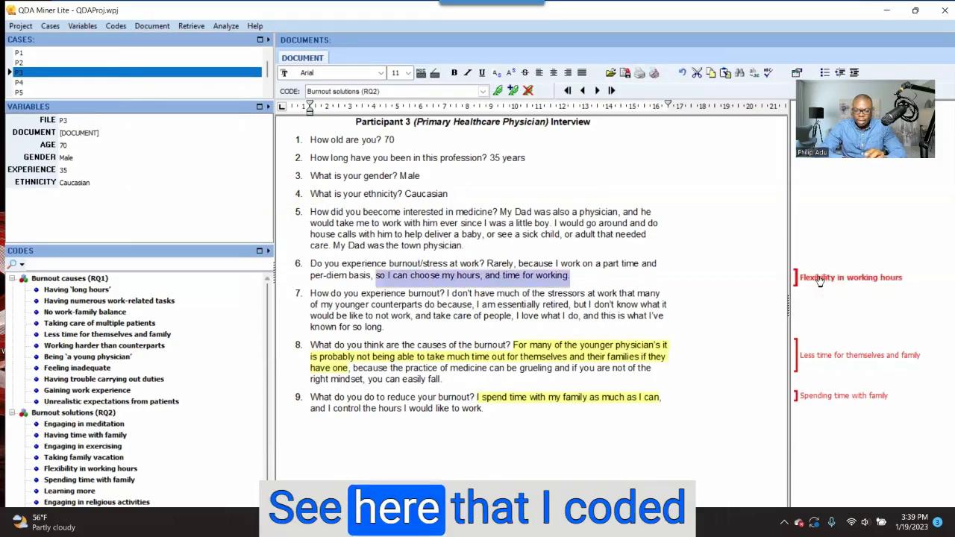
{"action": "left_click", "coordinate": [627, 352]}
{"action": "left_click", "coordinate": [627, 352]}
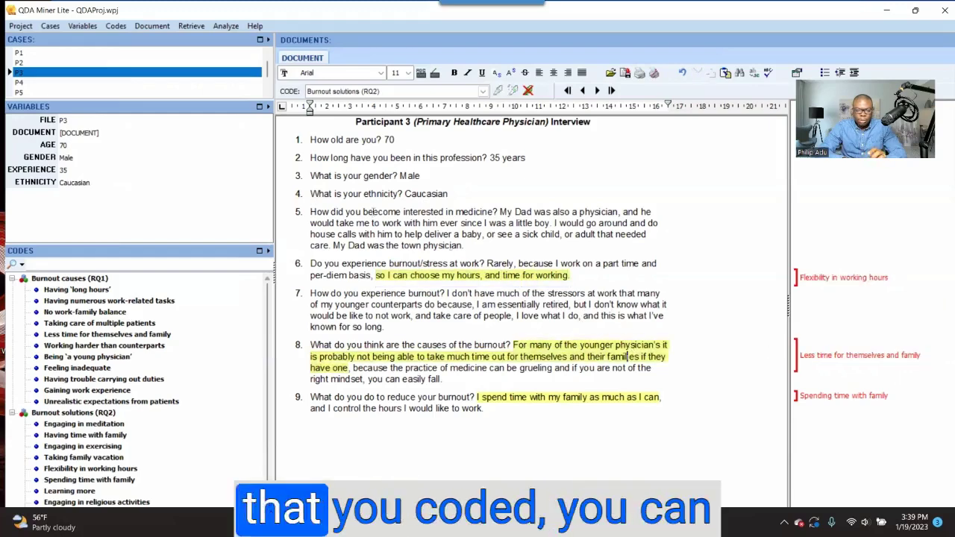
Change the coded text display of the P3 document to Dim text, followed by Mask text.
{"action": "left_click", "coordinate": [155, 27]}
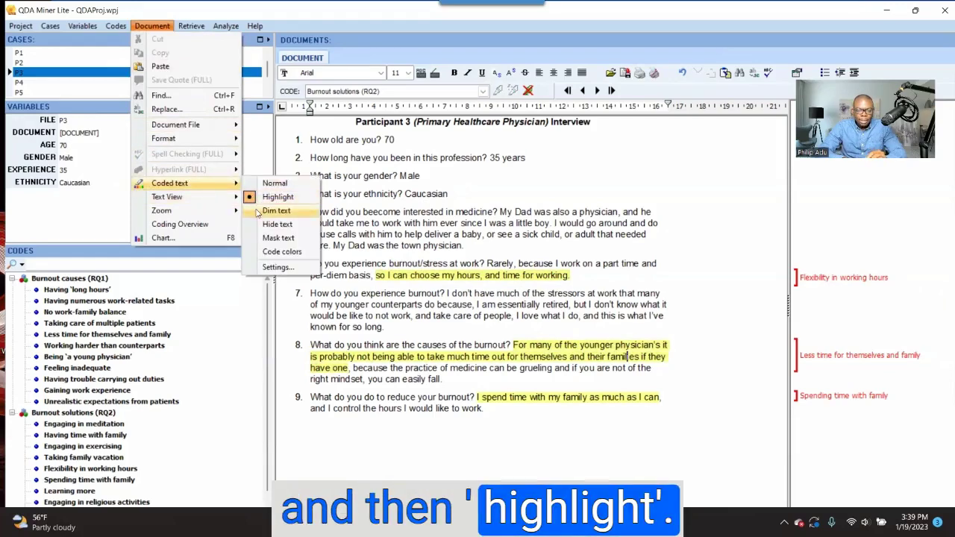
{"action": "left_click", "coordinate": [261, 211]}
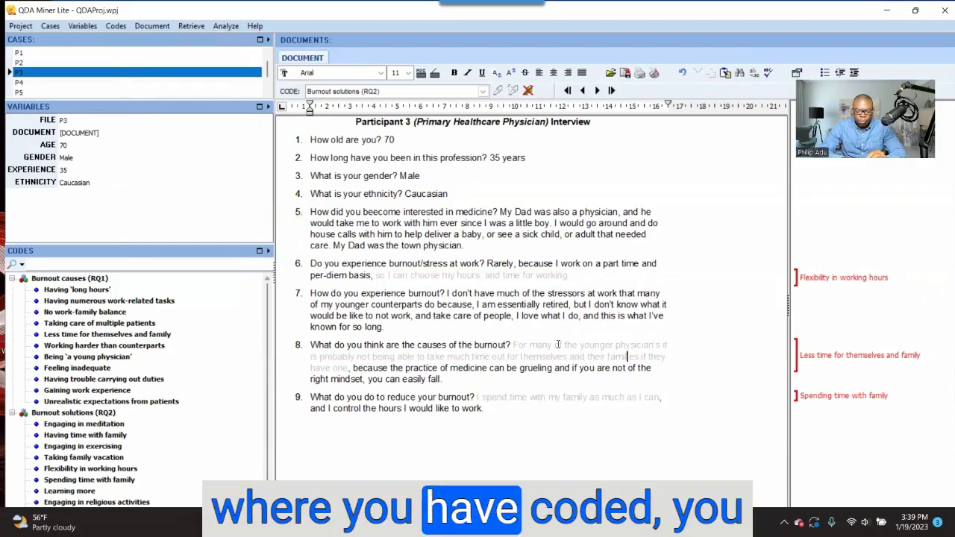
{"action": "left_click", "coordinate": [152, 24]}
{"action": "mouse_move", "coordinate": [200, 183]}
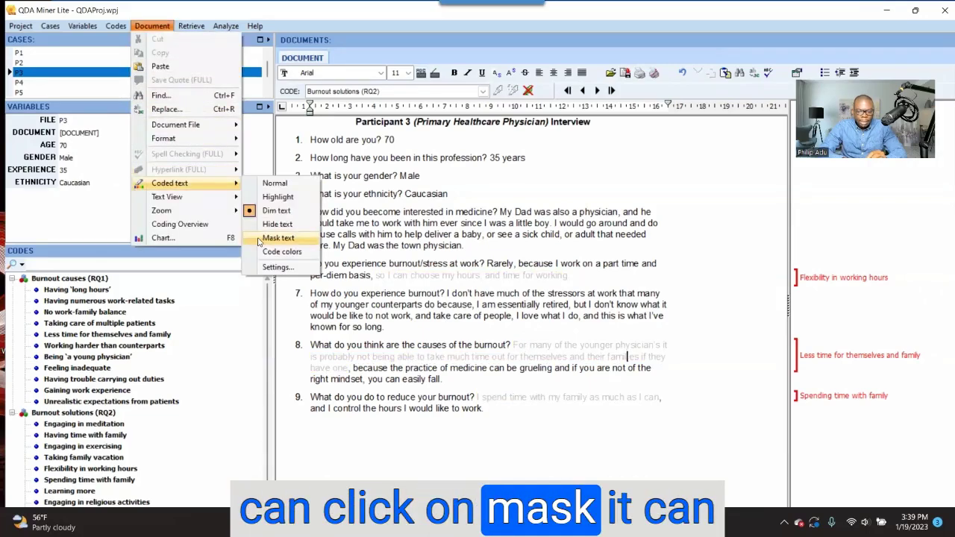
{"action": "left_click", "coordinate": [260, 239]}
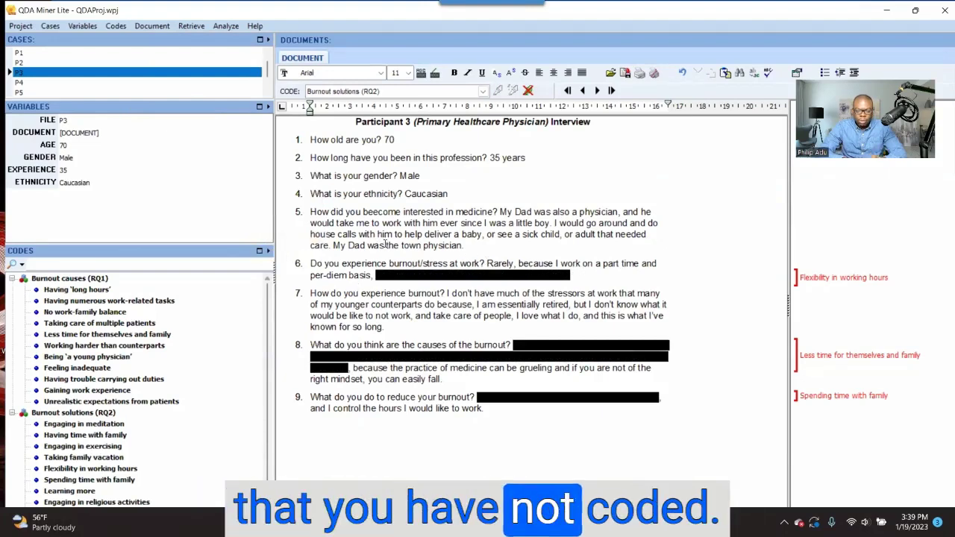
Restore the coded text display of the P3 document to Normal.
{"action": "left_click", "coordinate": [152, 26]}
{"action": "mouse_move", "coordinate": [185, 184]}
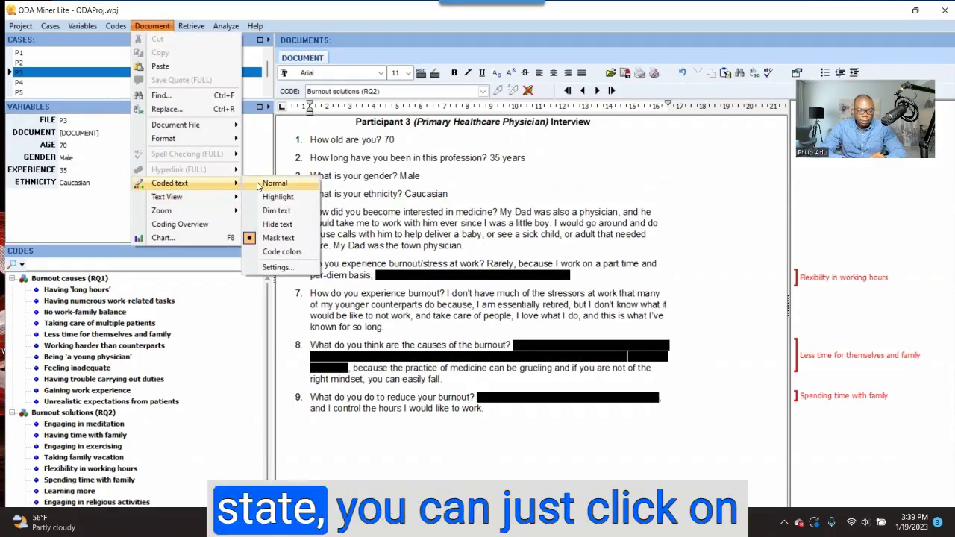
{"action": "left_click", "coordinate": [274, 184]}
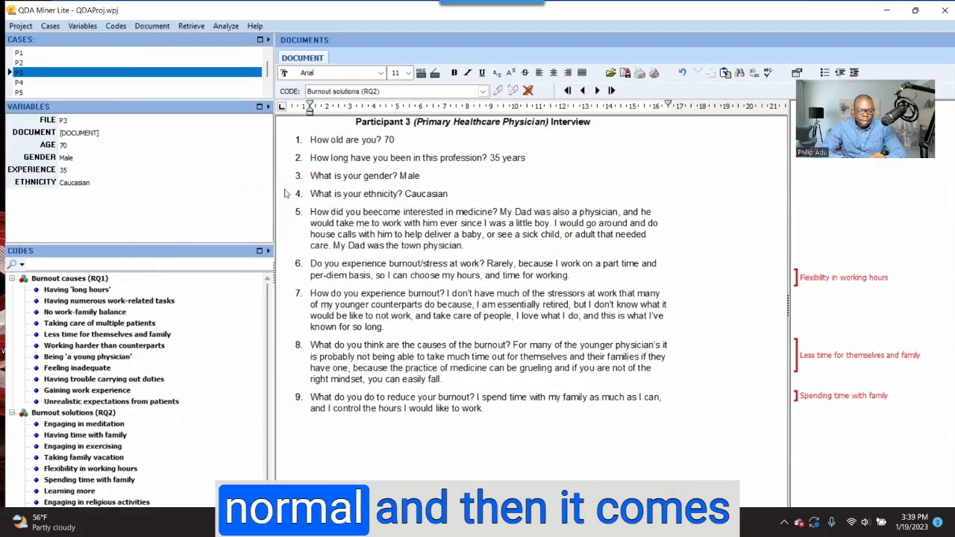
{"action": "left_click", "coordinate": [148, 26]}
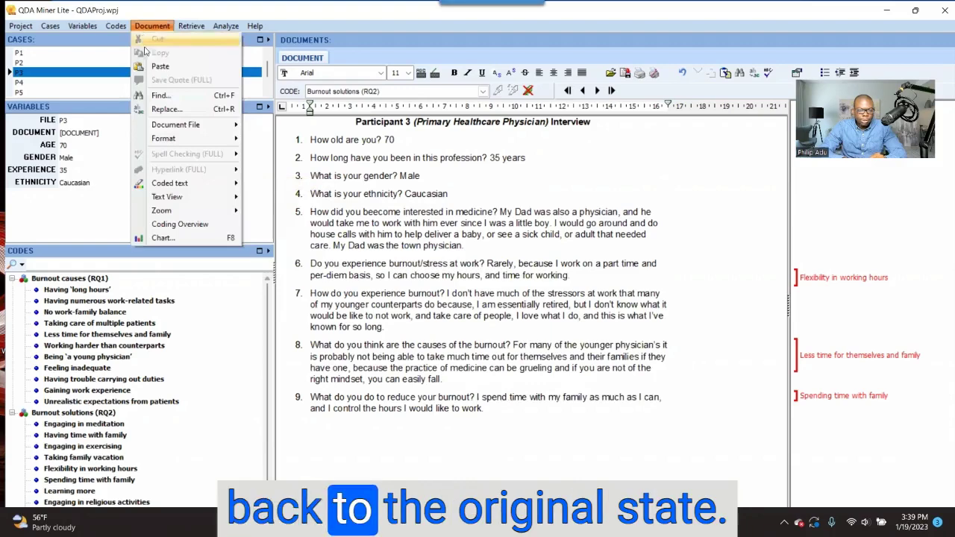
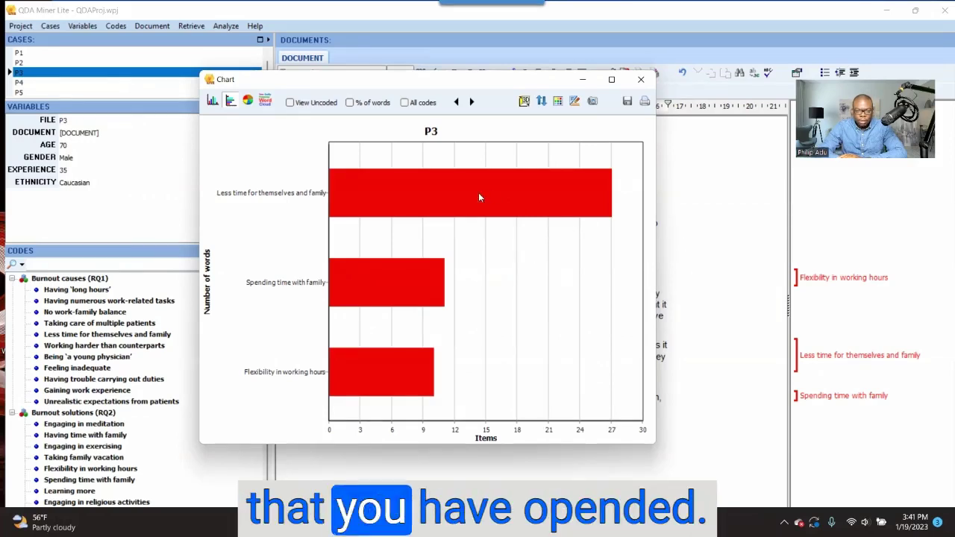
Display the P3 coding chart as a vertical bar chart, a pie chart and a word cloud.
{"action": "left_click", "coordinate": [213, 101]}
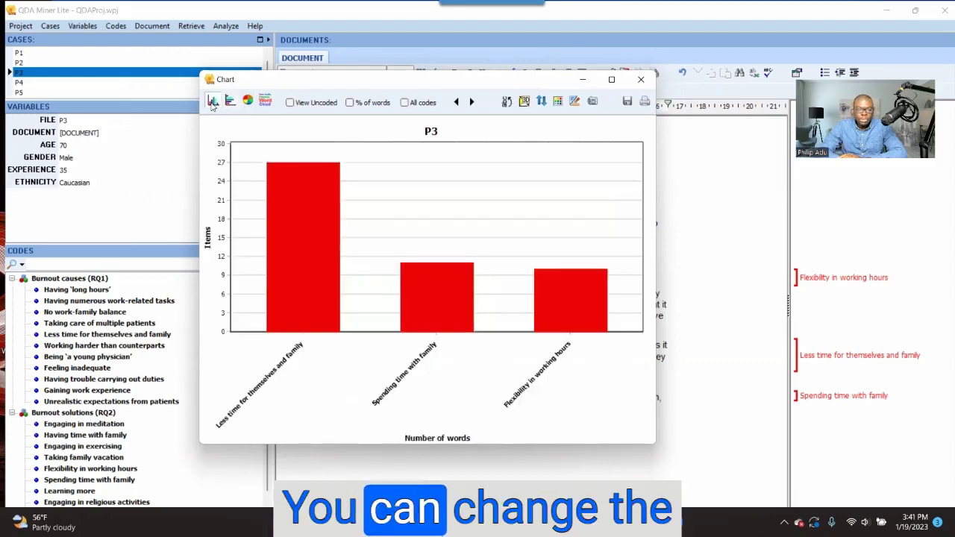
{"action": "left_click", "coordinate": [248, 101]}
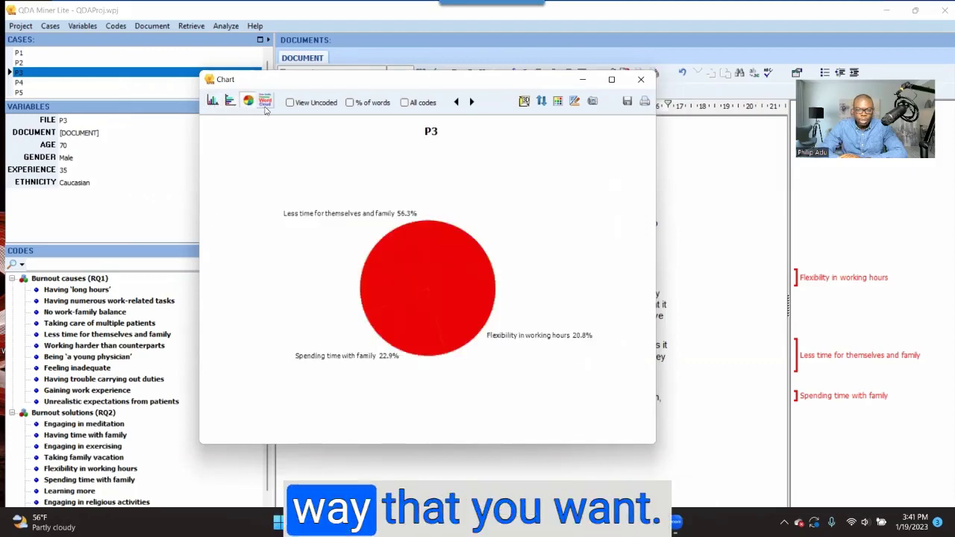
{"action": "left_click", "coordinate": [265, 101]}
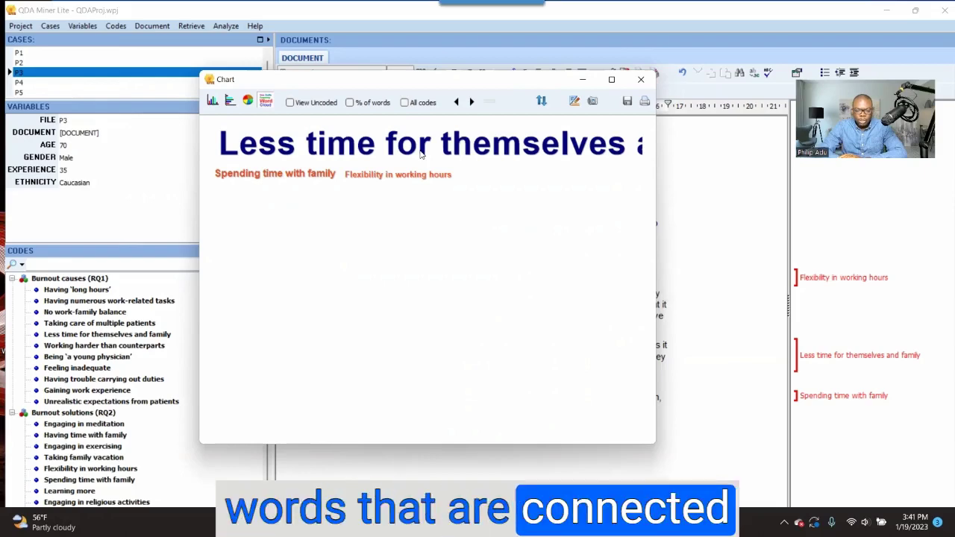
Open Coding Retrieval to view the search criteria for the burnout codes, and close its window.
{"action": "left_click", "coordinate": [191, 25]}
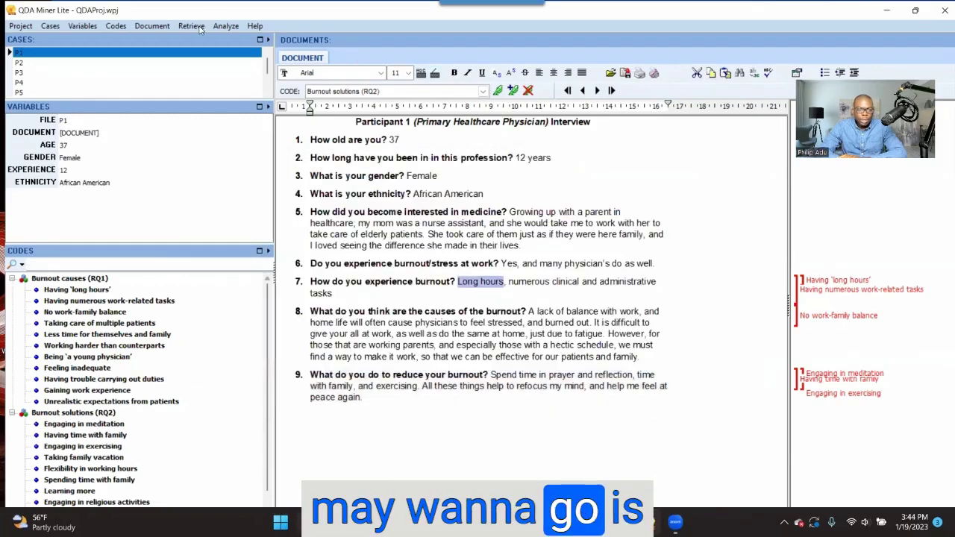
{"action": "left_click", "coordinate": [199, 26]}
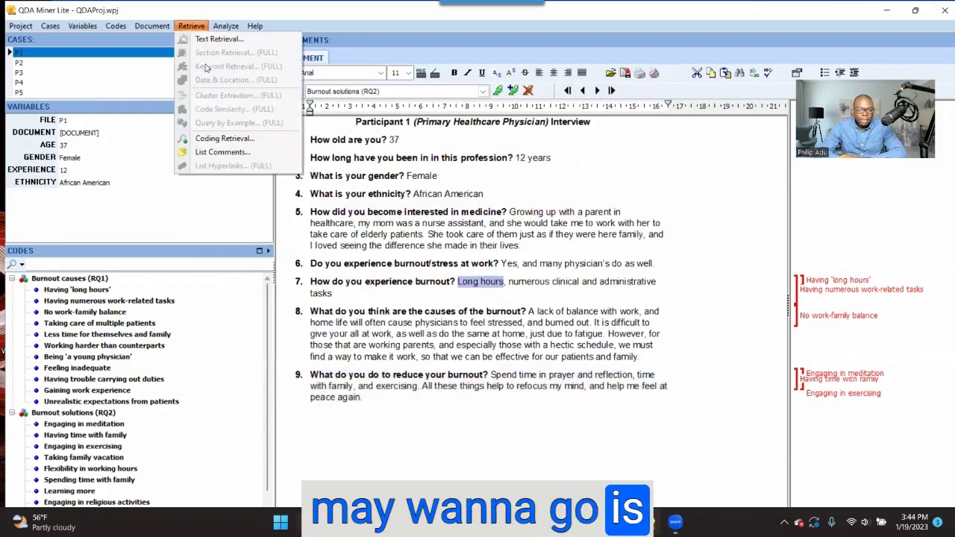
{"action": "left_click", "coordinate": [224, 140]}
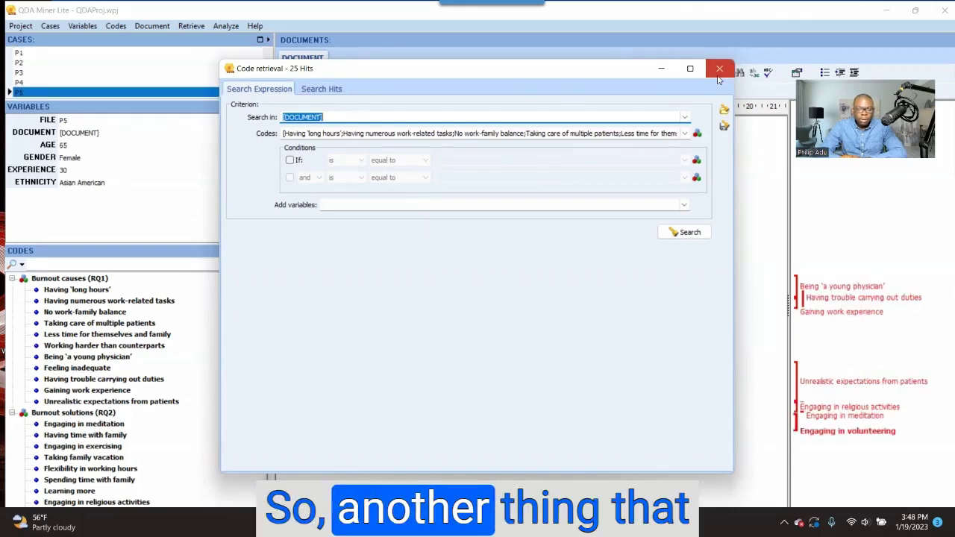
{"action": "left_click", "coordinate": [719, 68]}
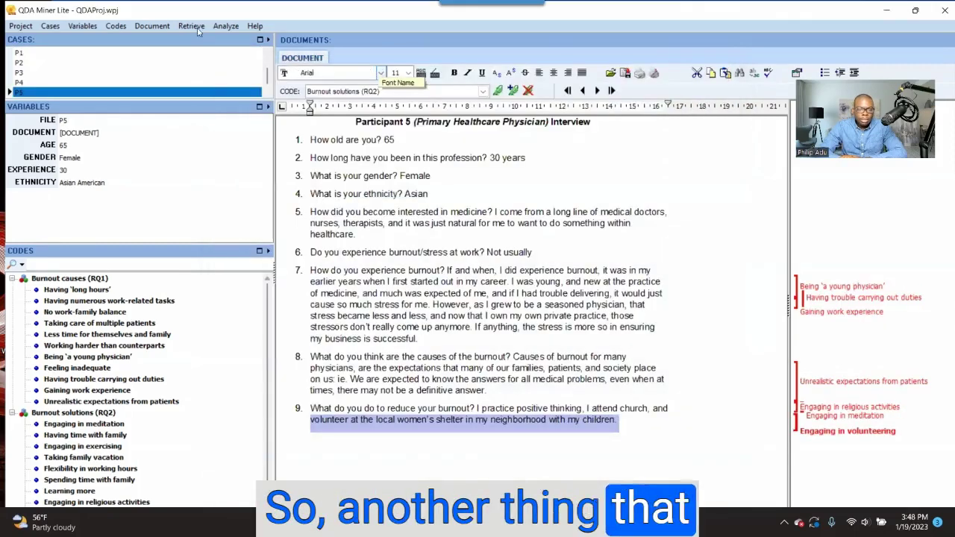
List all comments in the project and close the comment list.
{"action": "left_click", "coordinate": [191, 26]}
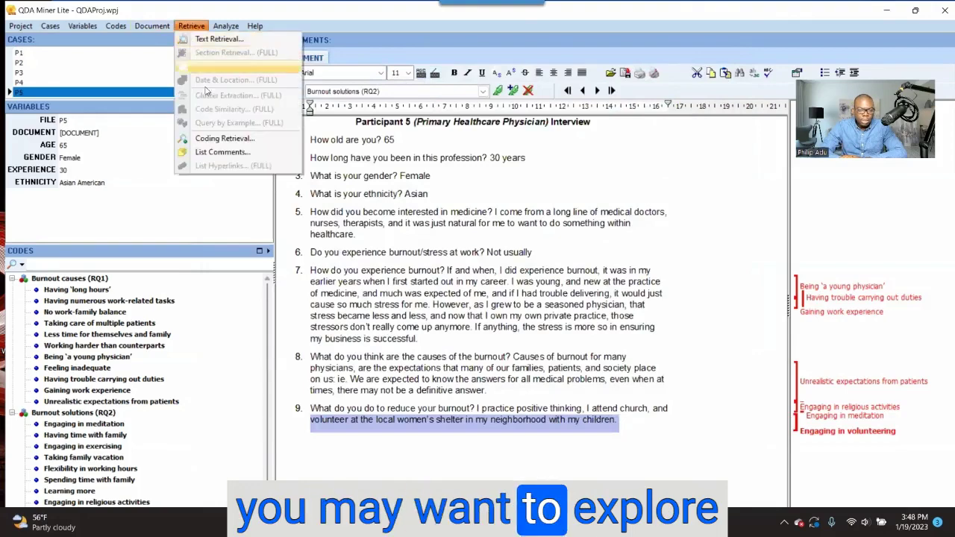
{"action": "left_click", "coordinate": [222, 152]}
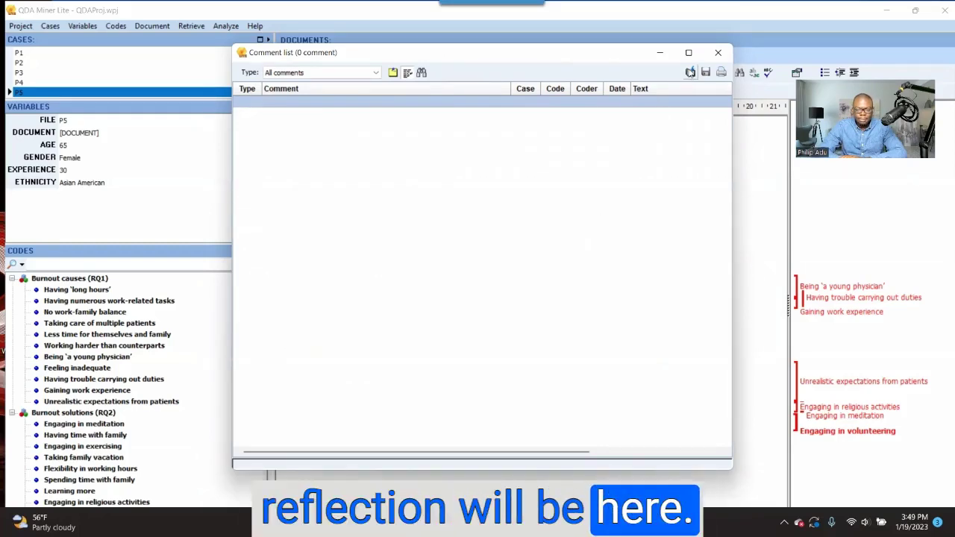
{"action": "left_click", "coordinate": [718, 52]}
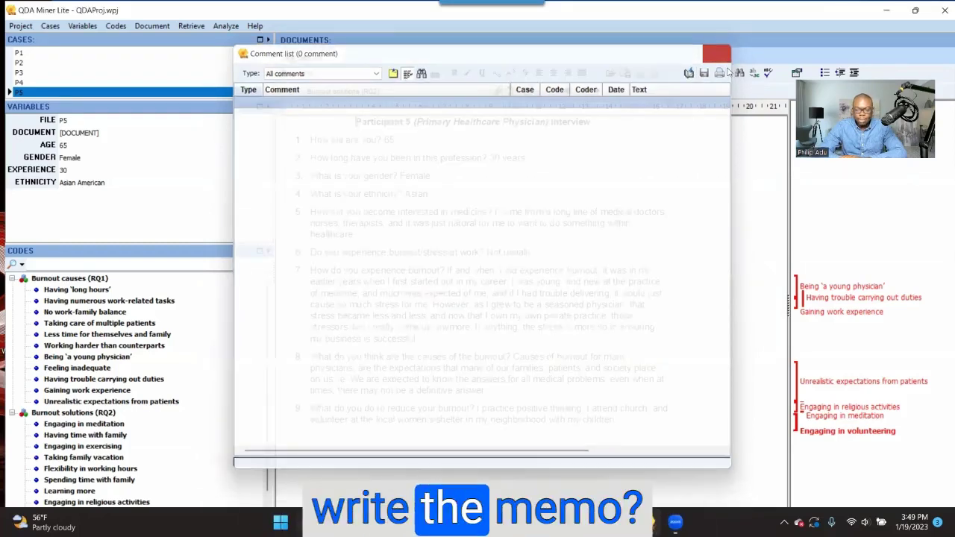
Attach the comment "When I write something here" to the "Being 'a young physician'" coding in the P5 document.
{"action": "right_click", "coordinate": [831, 288]}
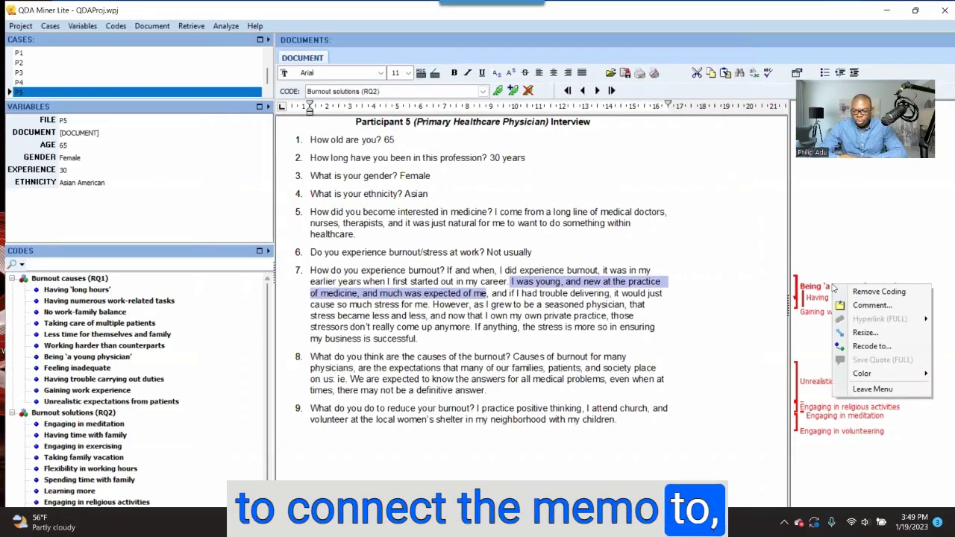
{"action": "left_click", "coordinate": [870, 306]}
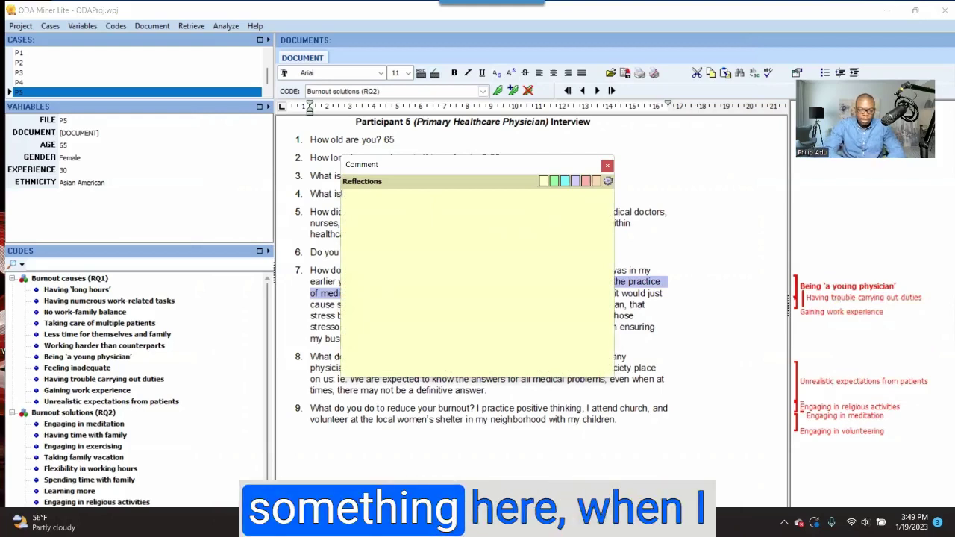
{"action": "type", "text": "when I w"}
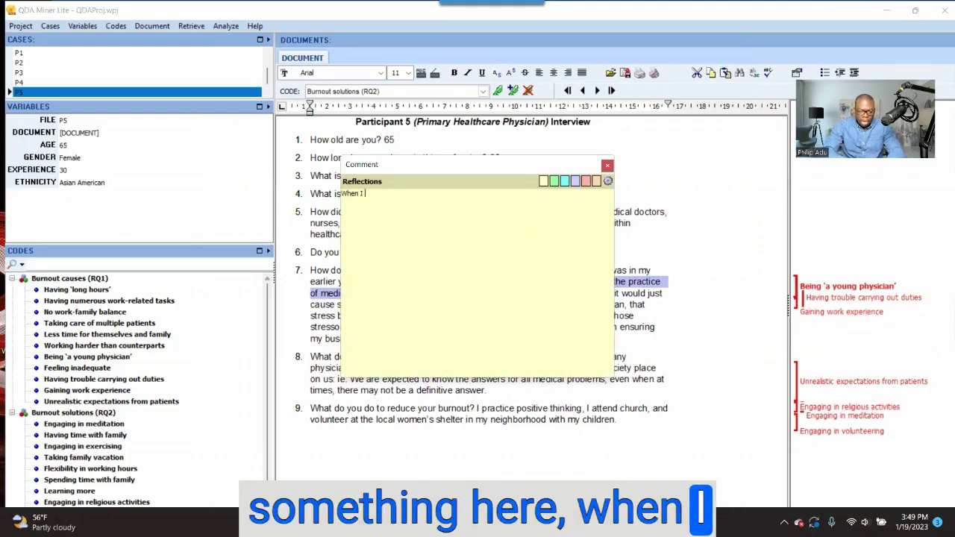
{"action": "type", "text": "rite som"}
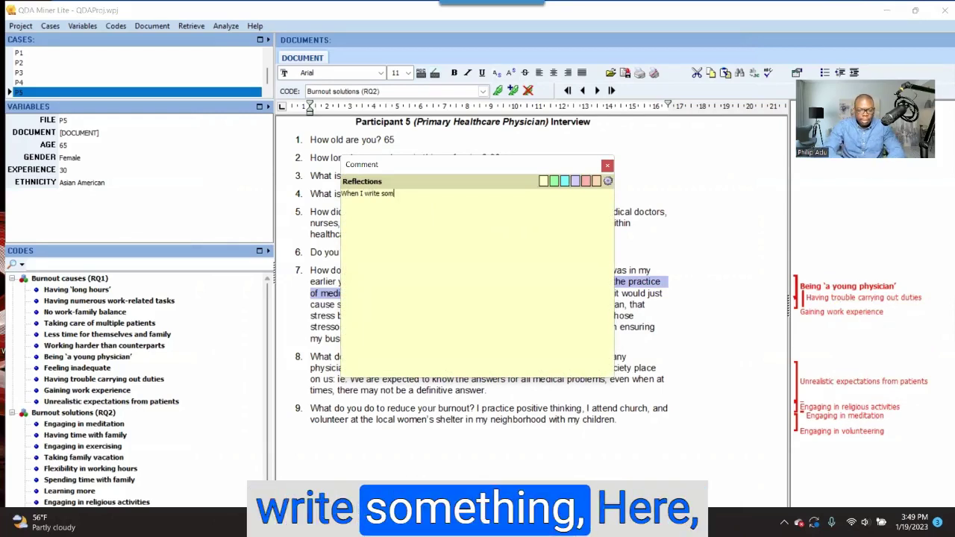
{"action": "type", "text": "ething here"}
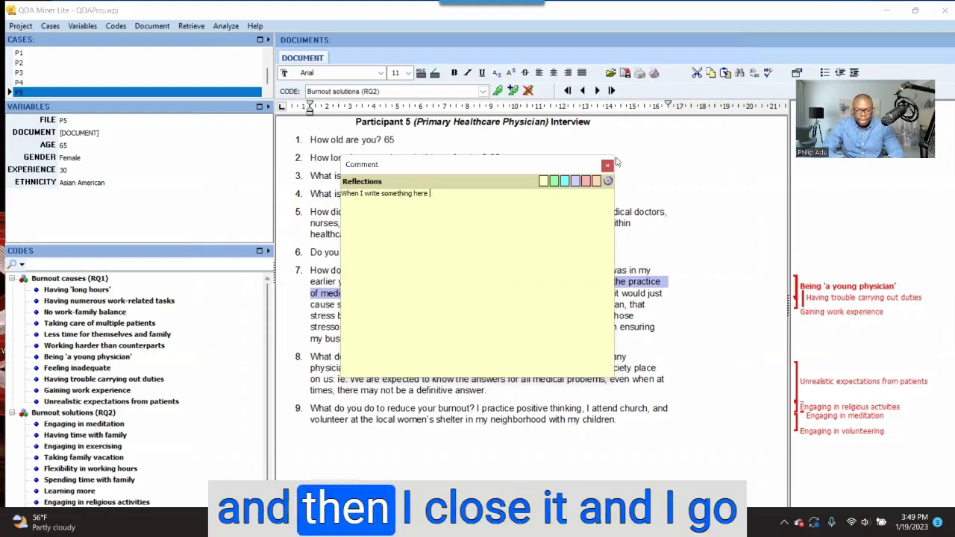
{"action": "left_click", "coordinate": [608, 166]}
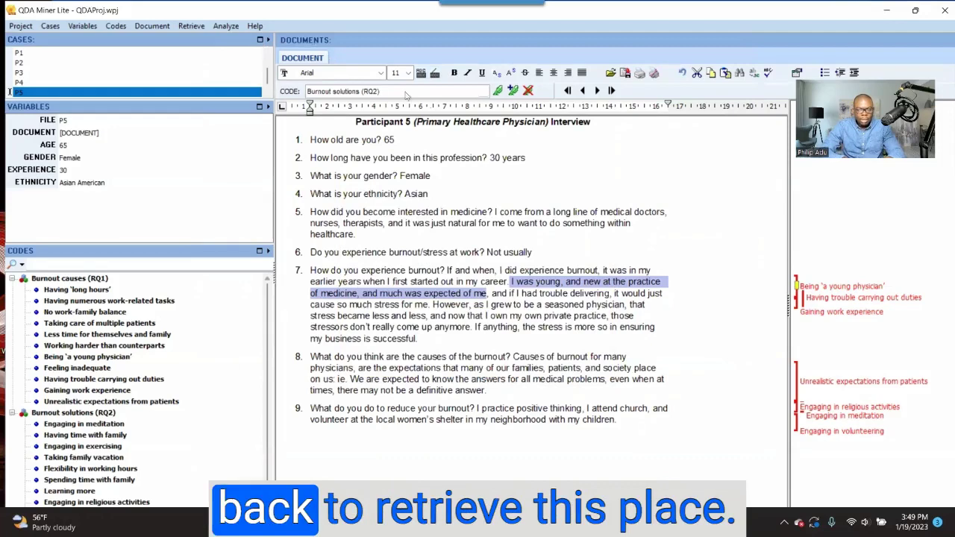
Review the reflection attached to the P5 coding in the project's comment list, and close the list.
{"action": "left_click", "coordinate": [191, 27]}
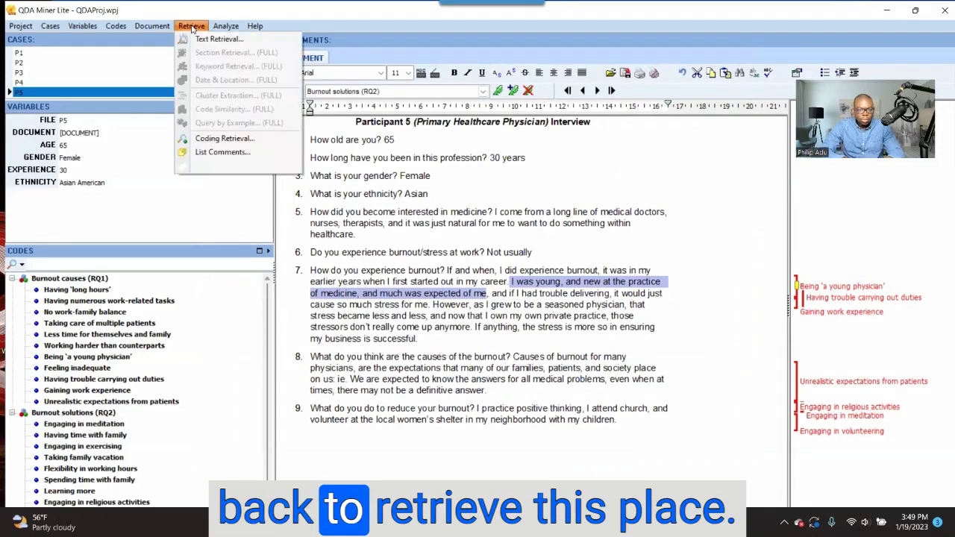
{"action": "left_click", "coordinate": [209, 152]}
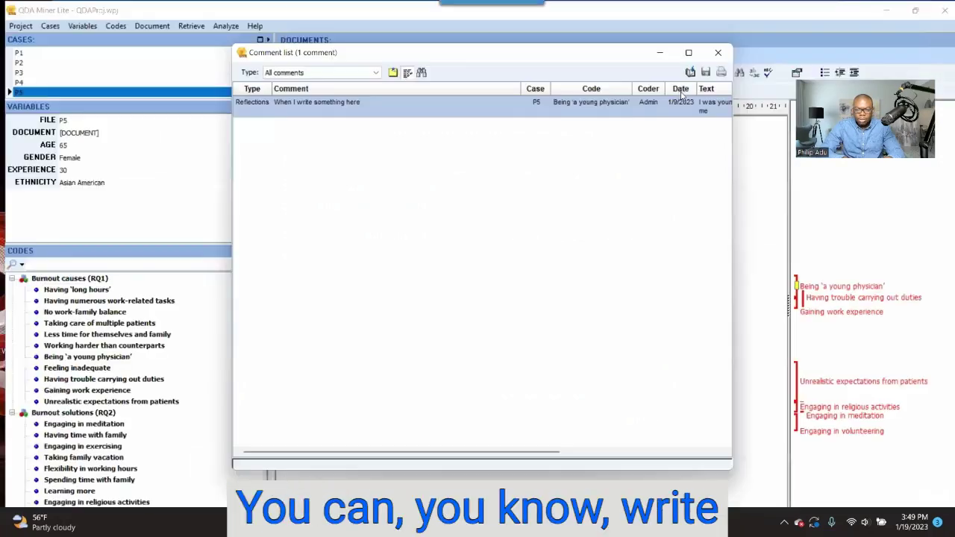
{"action": "left_click", "coordinate": [719, 57]}
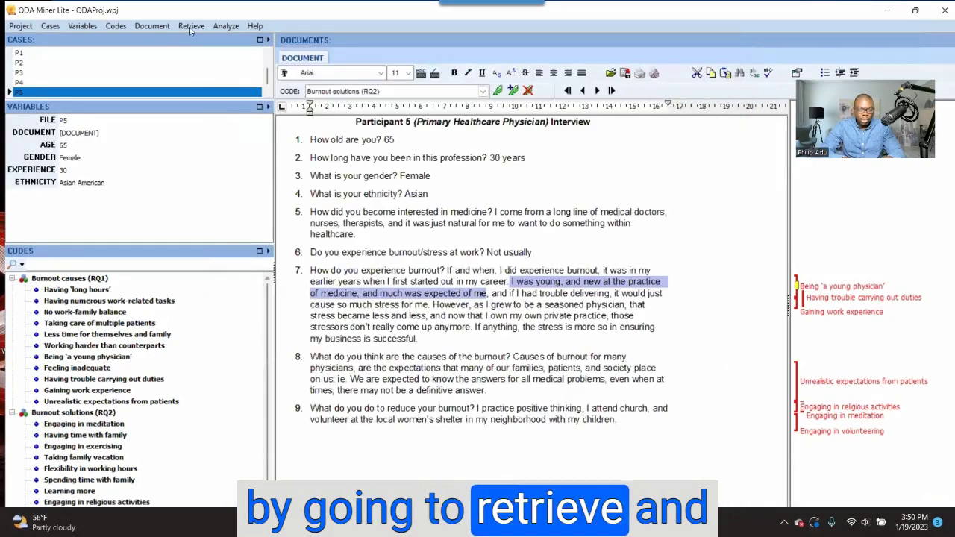
{"action": "left_click", "coordinate": [191, 27]}
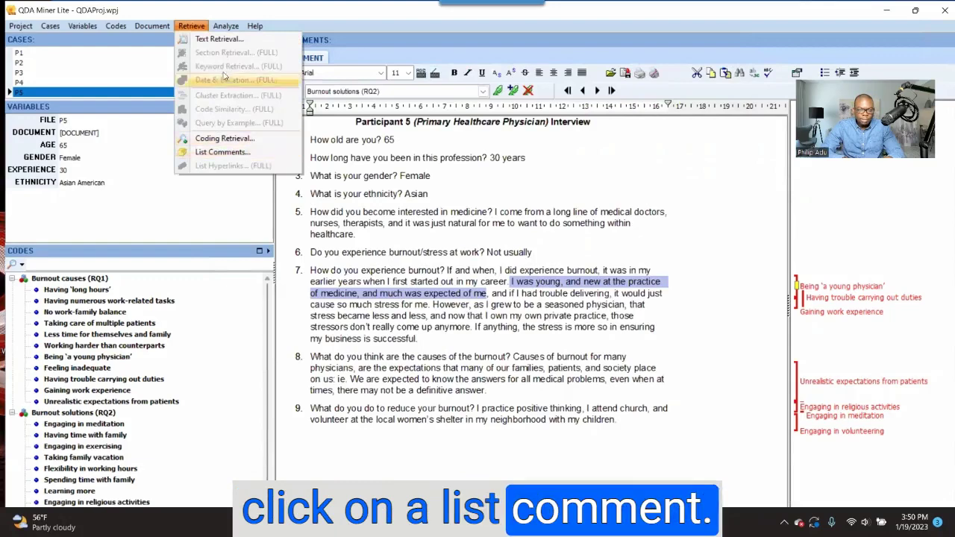
Run a Coding Frequency search on DOCUMENT with all codes under Burnout causes (RQ1) and Burnout solutions (RQ2) selected.
{"action": "mouse_move", "coordinate": [221, 31]}
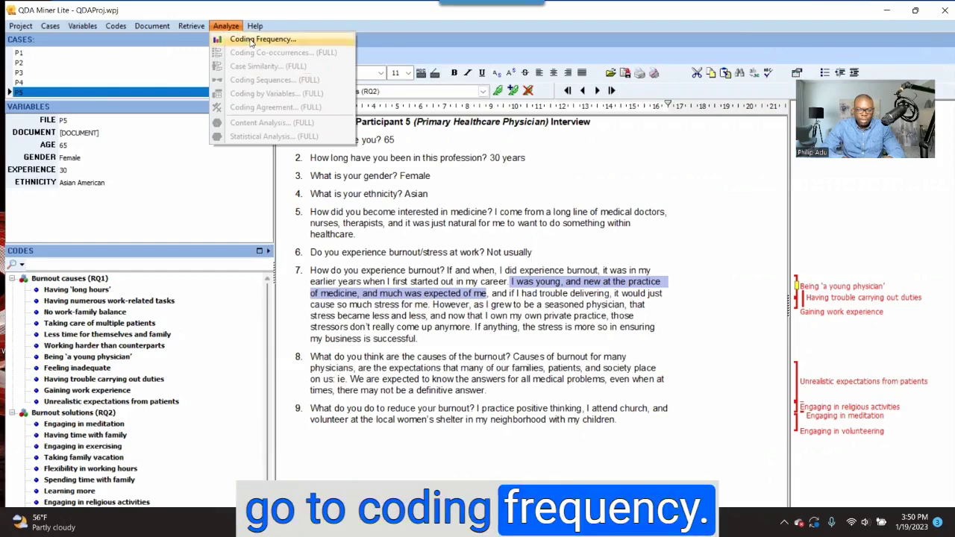
{"action": "left_click", "coordinate": [251, 41]}
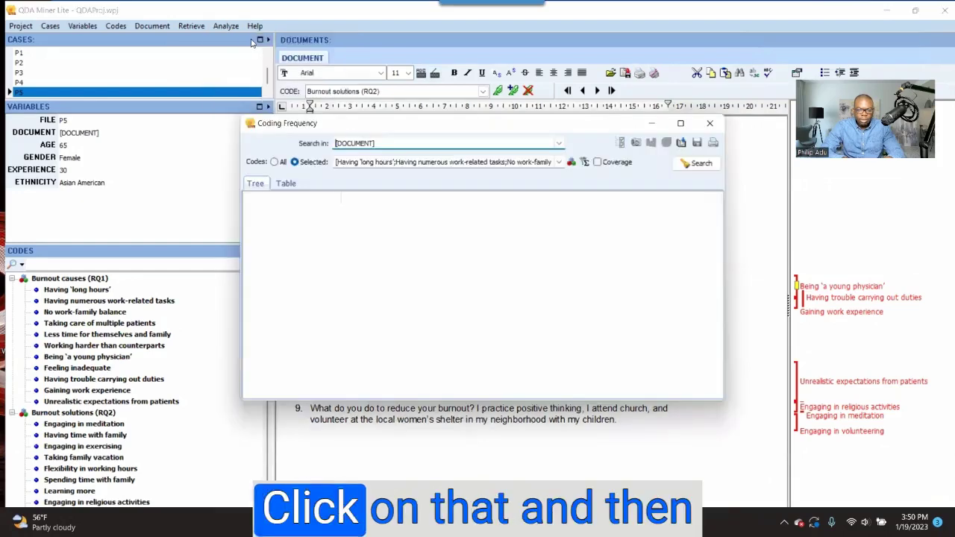
{"action": "left_click", "coordinate": [572, 164]}
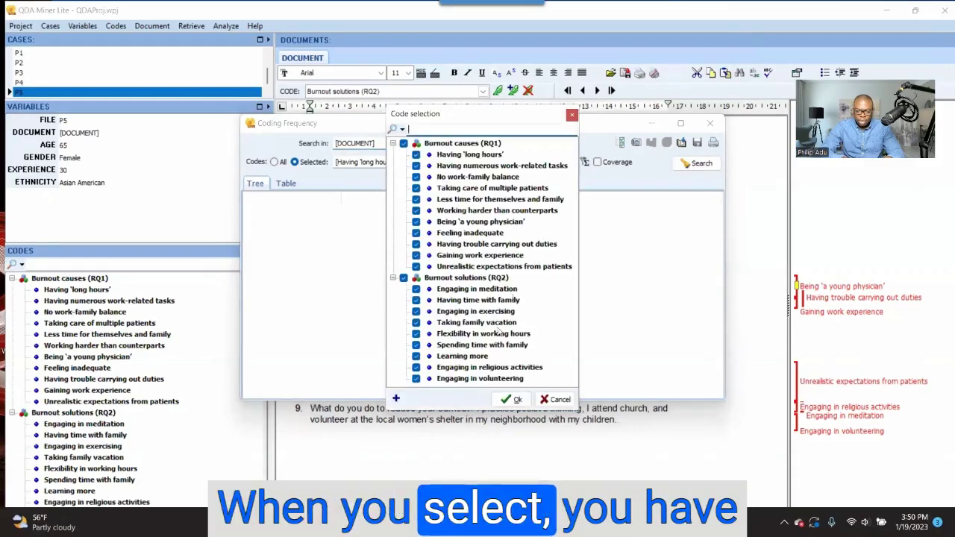
{"action": "left_click", "coordinate": [515, 400]}
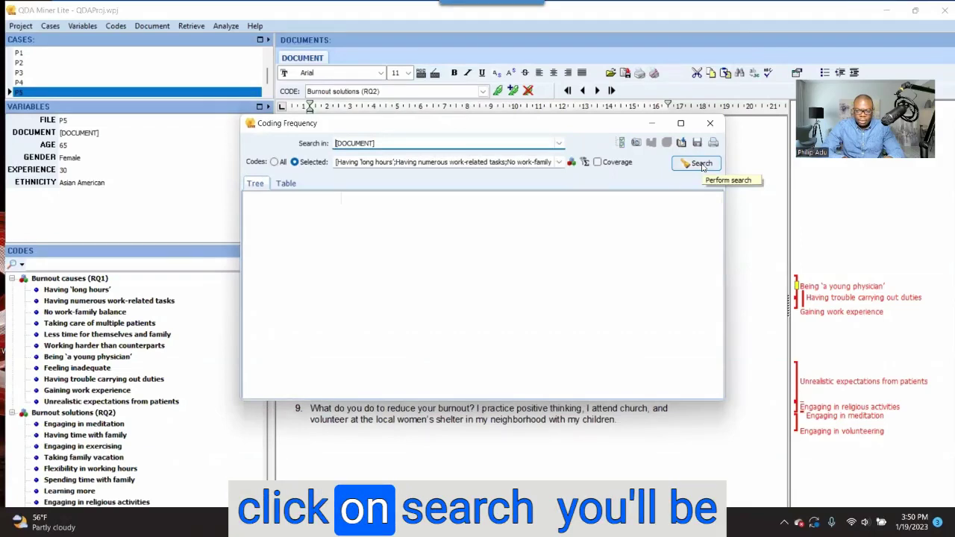
{"action": "left_click", "coordinate": [701, 166]}
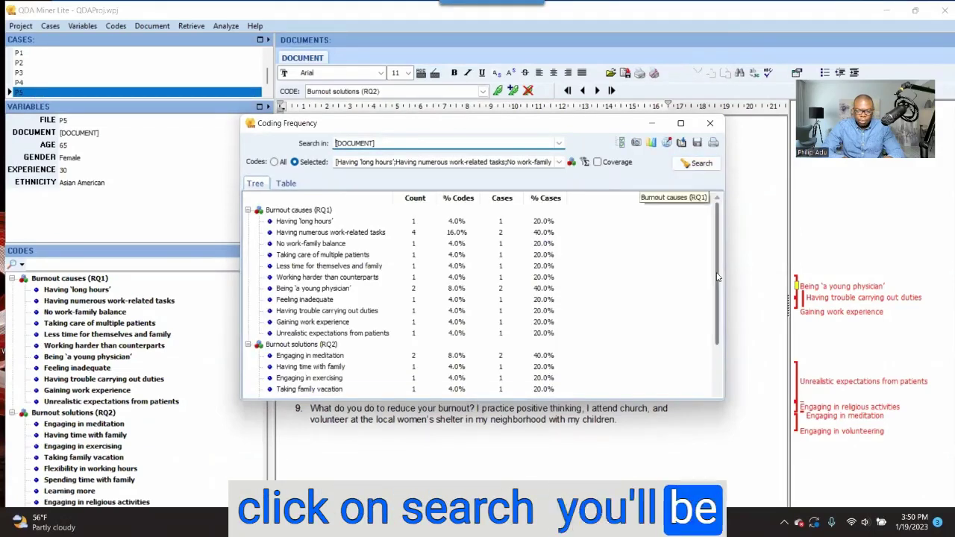
Examine the code frequencies in the tree and table views, and close the Coding Frequency window.
{"action": "scroll", "coordinate": [686, 221], "scroll_direction": "down", "scroll_amount": 1}
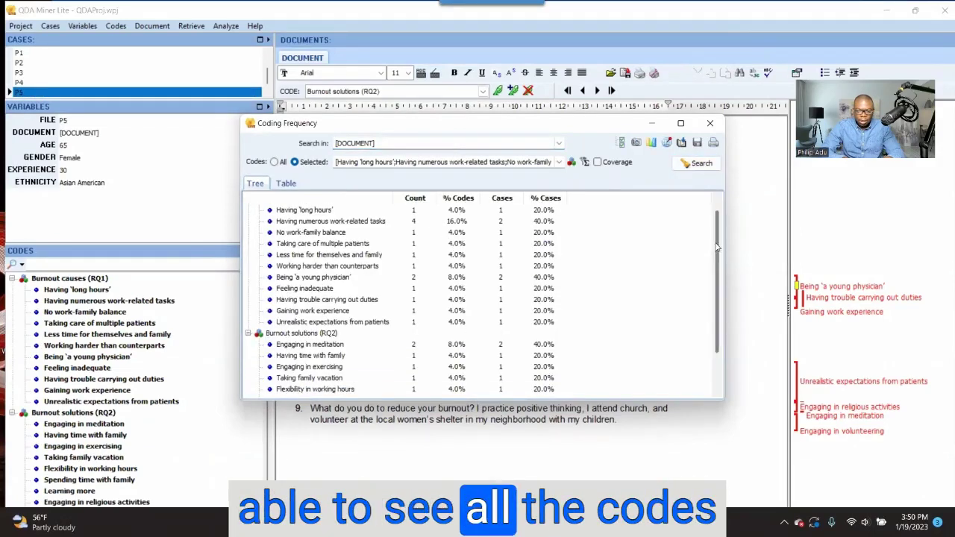
{"action": "scroll", "coordinate": [716, 247], "scroll_direction": "up", "scroll_amount": 1}
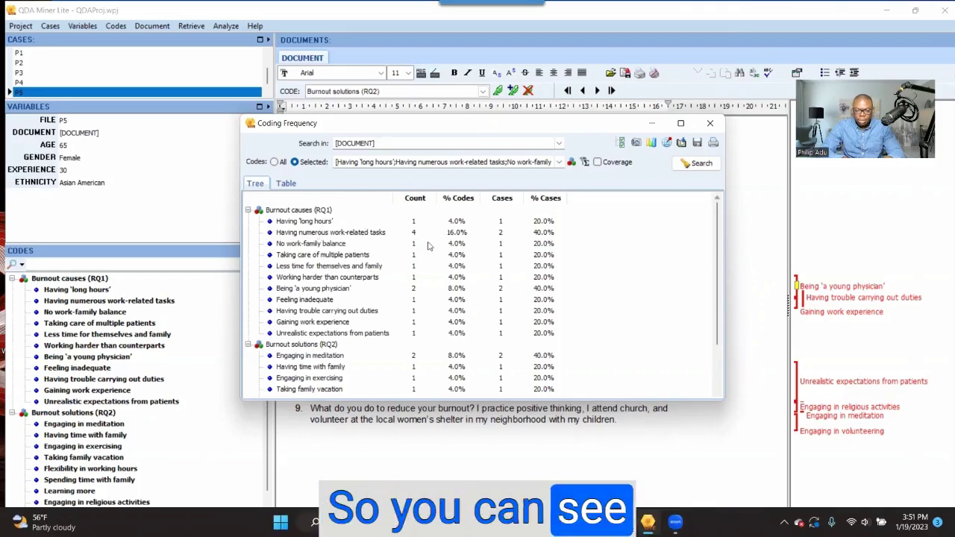
{"action": "left_click", "coordinate": [285, 183]}
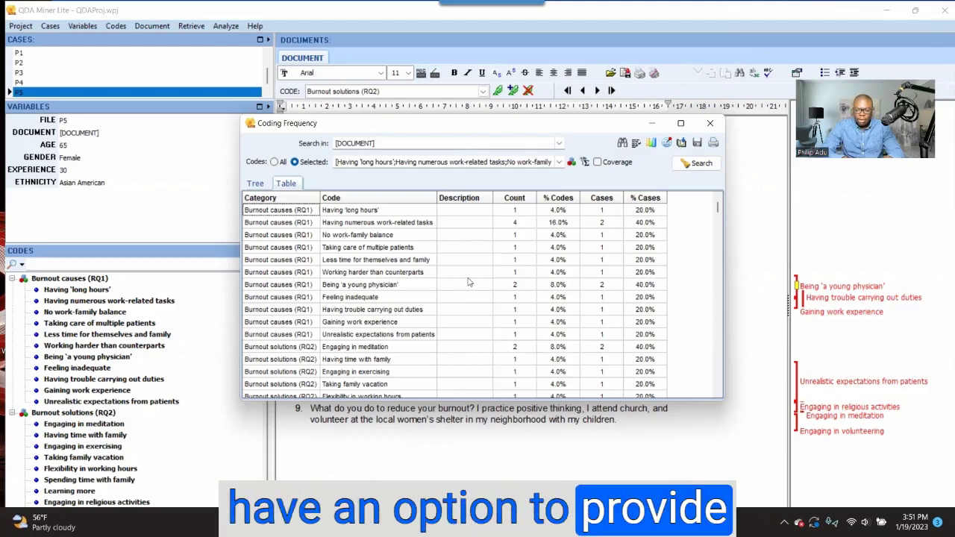
{"action": "left_click", "coordinate": [708, 125]}
Add the description "This code represents participants expression providing services to a lot of patients." to the "Taking care of multiple patients" code.
{"action": "left_click", "coordinate": [817, 297]}
{"action": "left_click", "coordinate": [97, 323]}
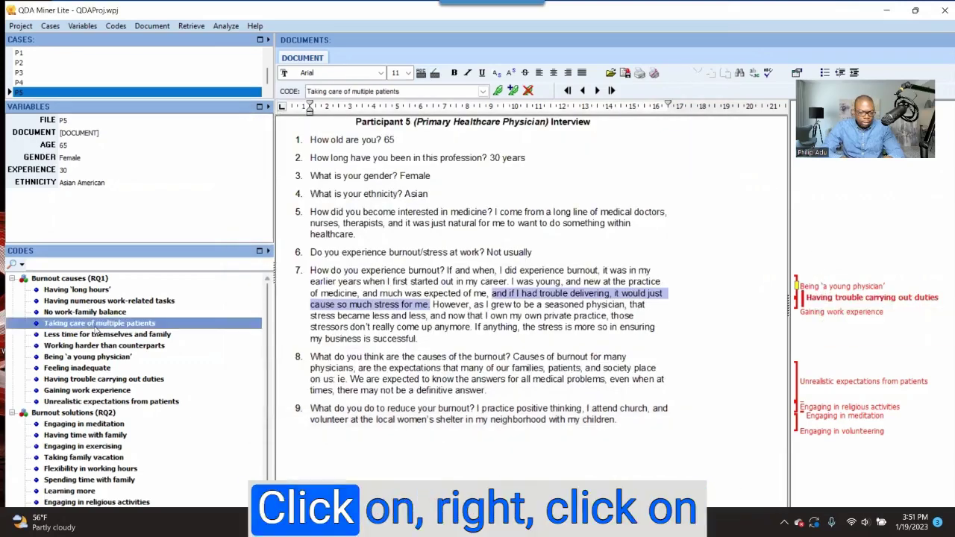
{"action": "right_click", "coordinate": [96, 327]}
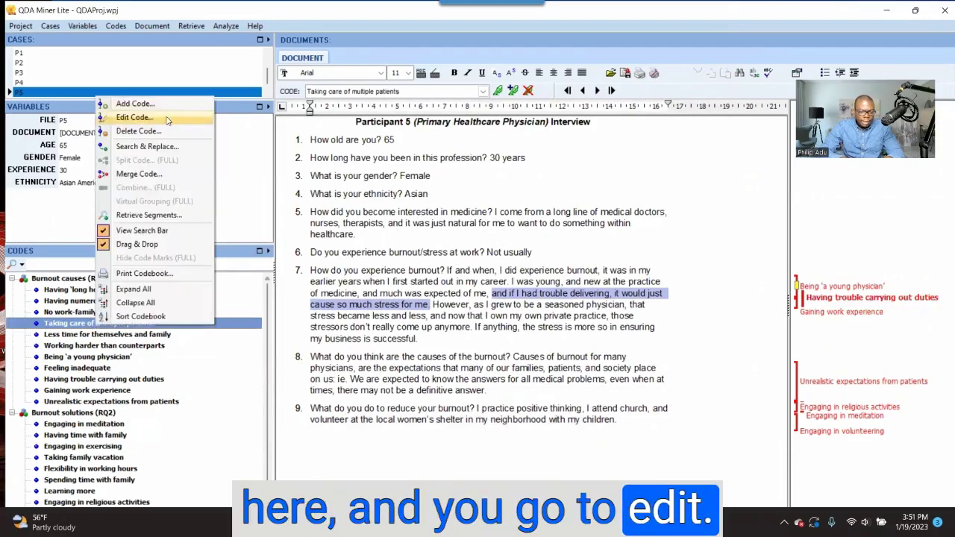
{"action": "left_click", "coordinate": [134, 118]}
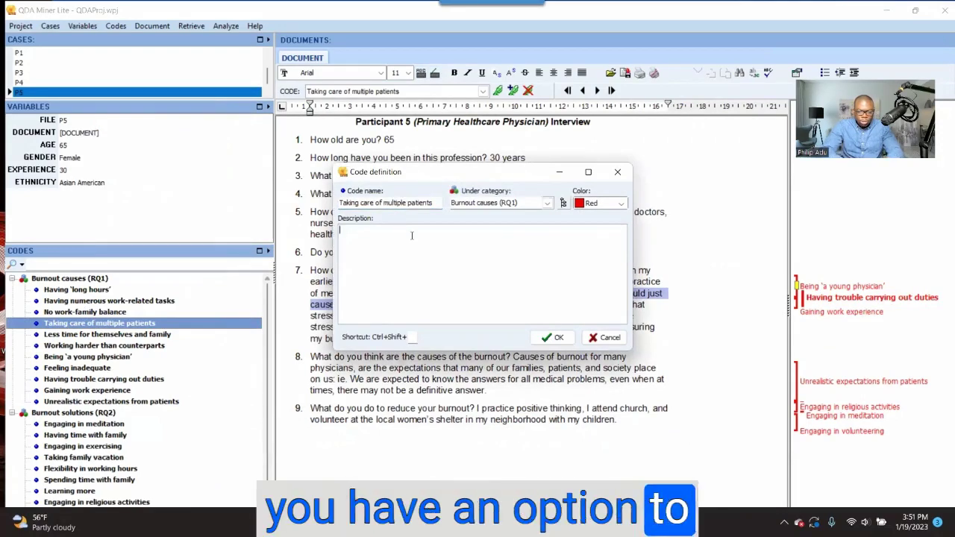
{"action": "type", "text": "h"}
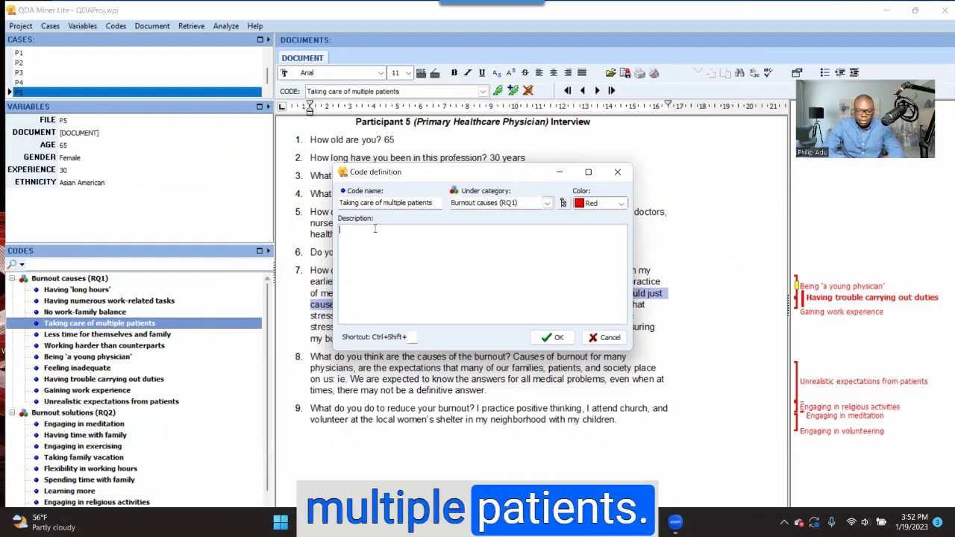
{"action": "type", "text": "This cod"}
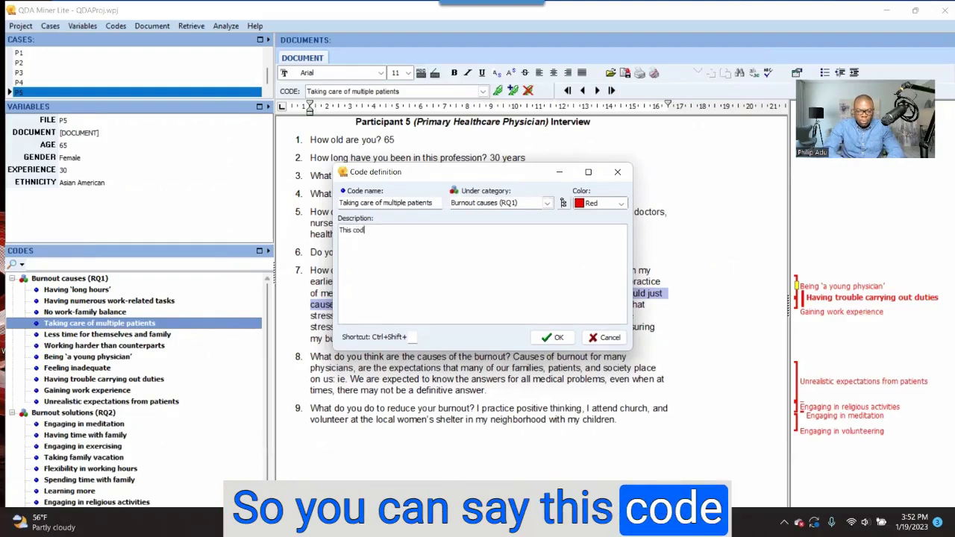
{"action": "type", "text": "e represents parti"}
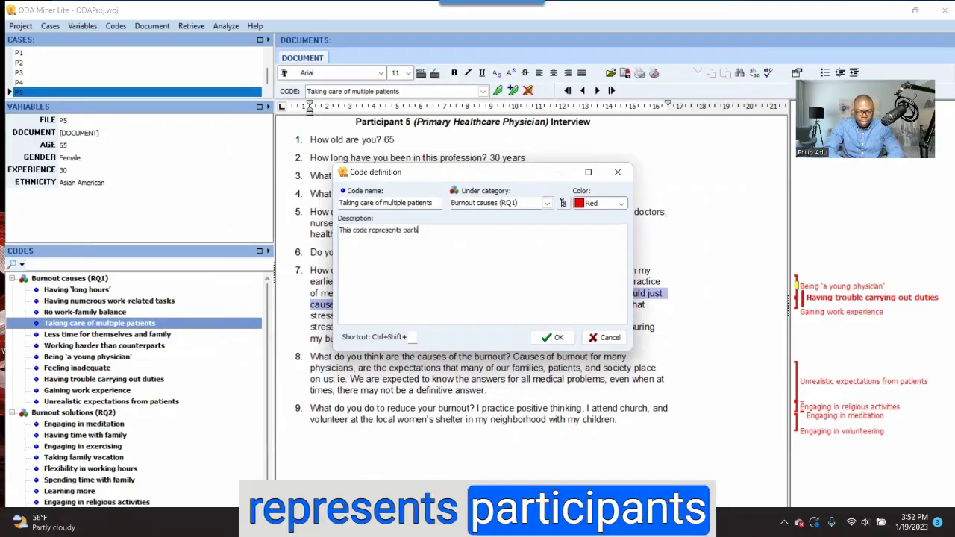
{"action": "type", "text": "cipants express"}
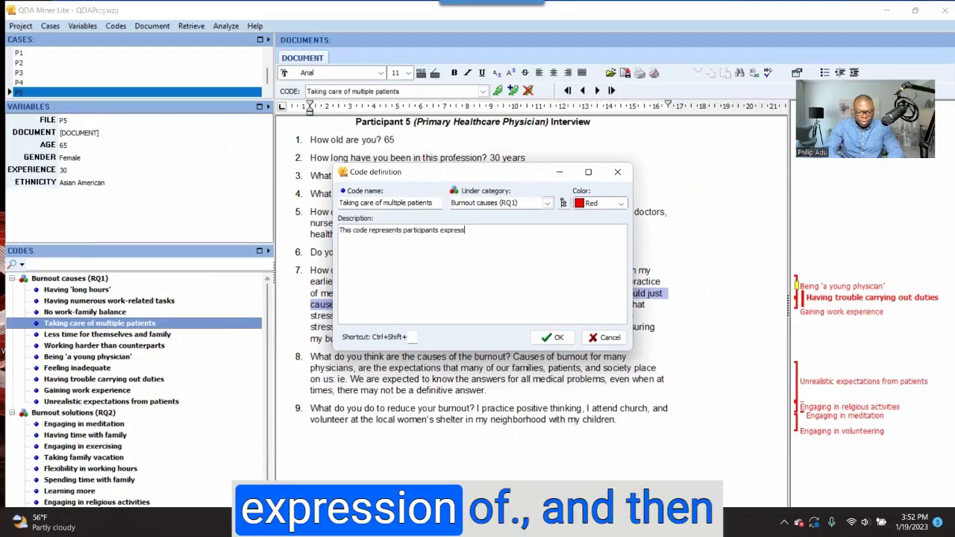
{"action": "type", "text": "ion providing services to a lot of patients."}
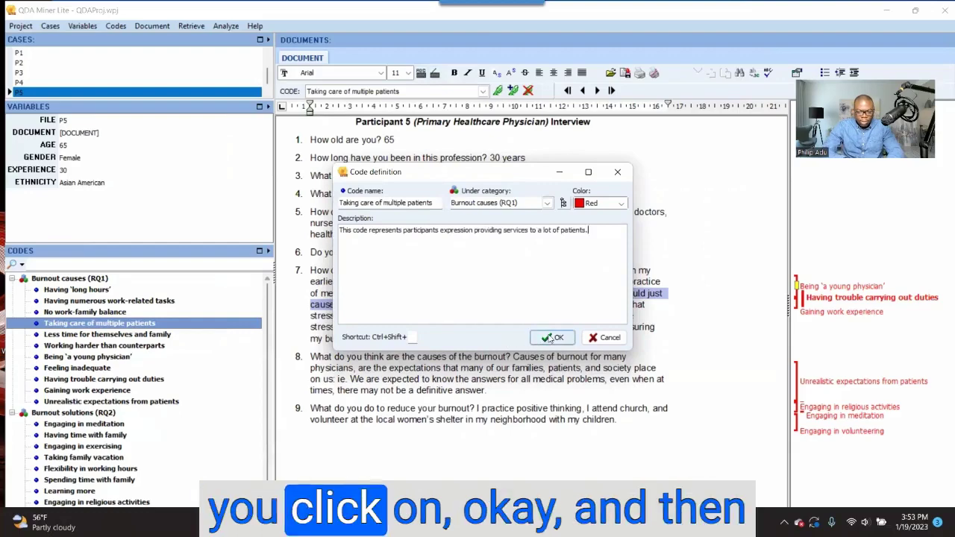
{"action": "left_click", "coordinate": [551, 338]}
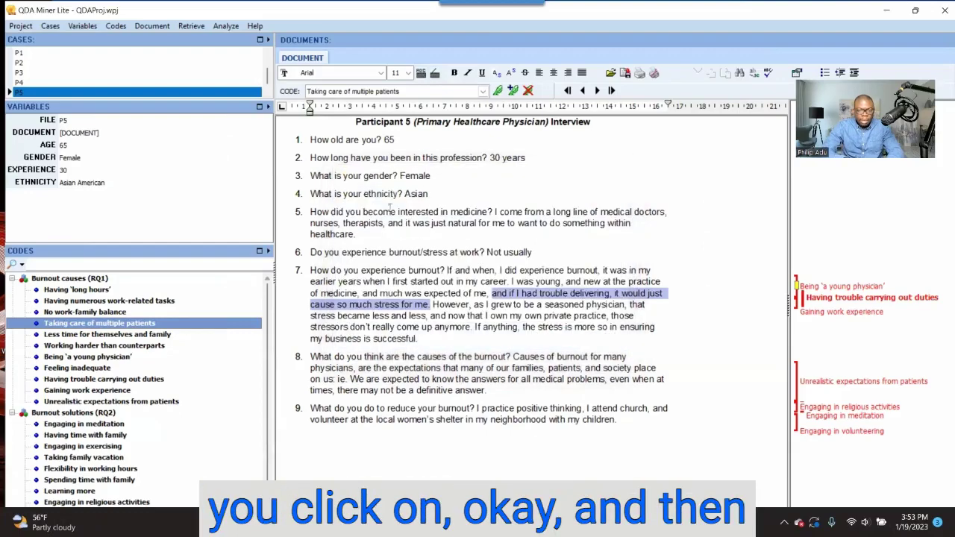
Rerun the Coding Frequency search on DOCUMENT with the selected codes, show the results as a table, and narrow the Description column.
{"action": "left_click", "coordinate": [222, 28]}
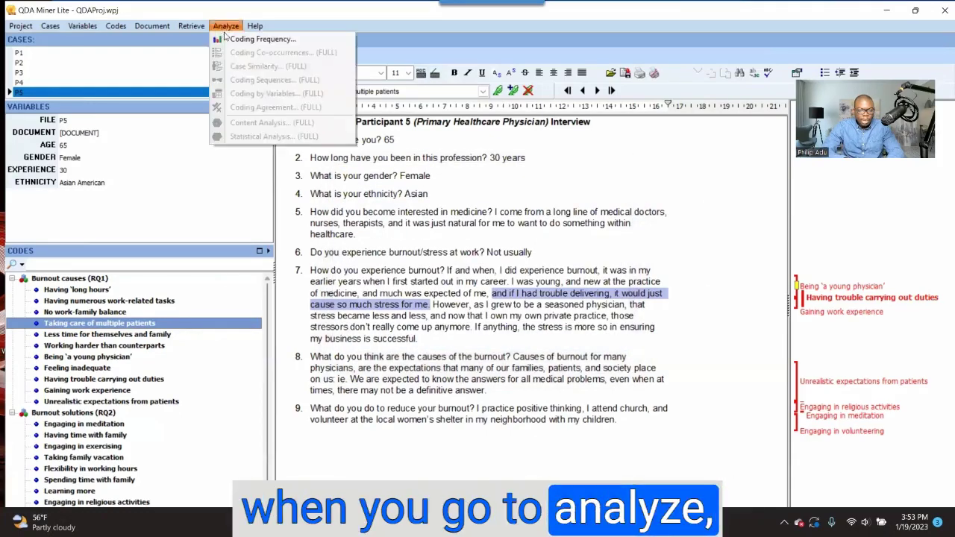
{"action": "left_click", "coordinate": [231, 40]}
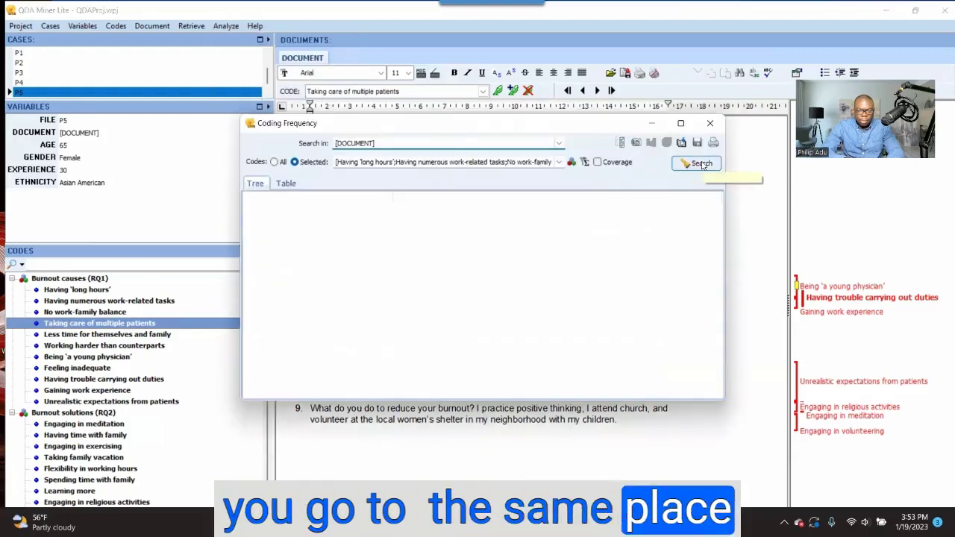
{"action": "left_click", "coordinate": [699, 164]}
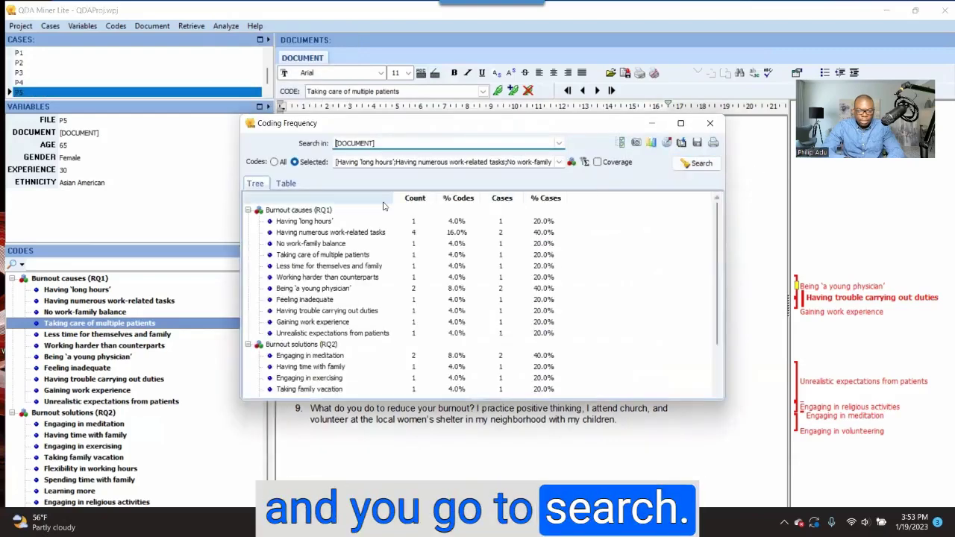
{"action": "left_click", "coordinate": [295, 184]}
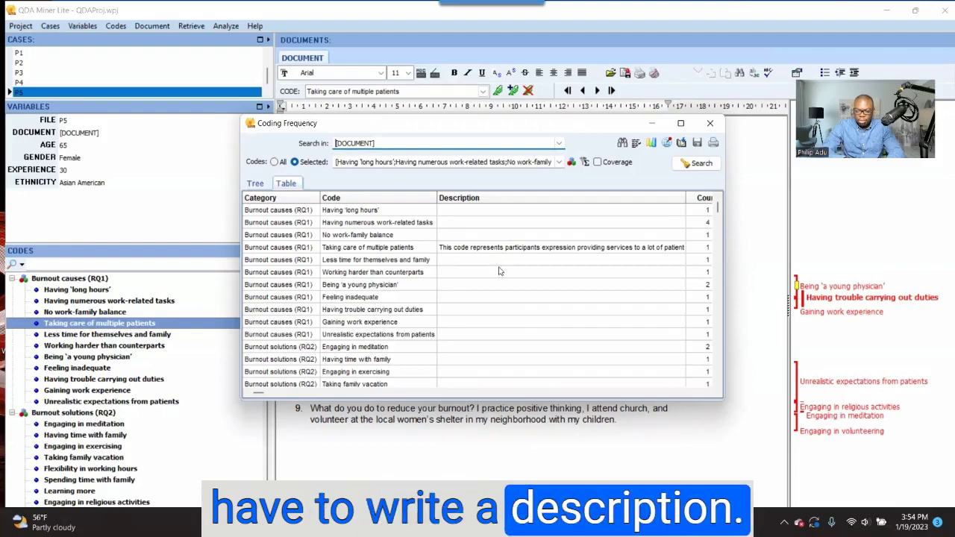
{"action": "left_click_drag", "start_coordinate": [685, 196], "coordinate": [562, 212]}
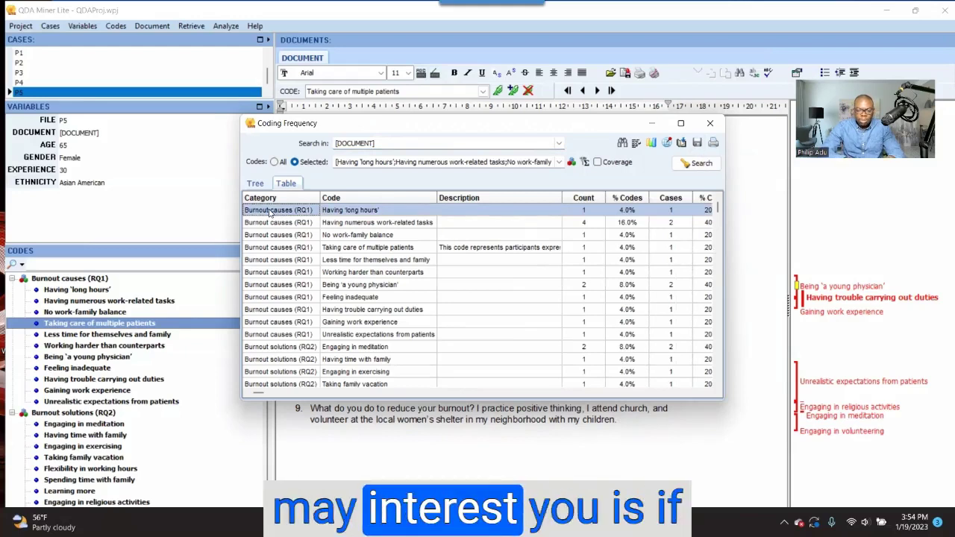
Select all code rows in the frequency table and chart their distribution as a horizontal bar chart plotting Frequency.
{"action": "left_click", "coordinate": [307, 261]}
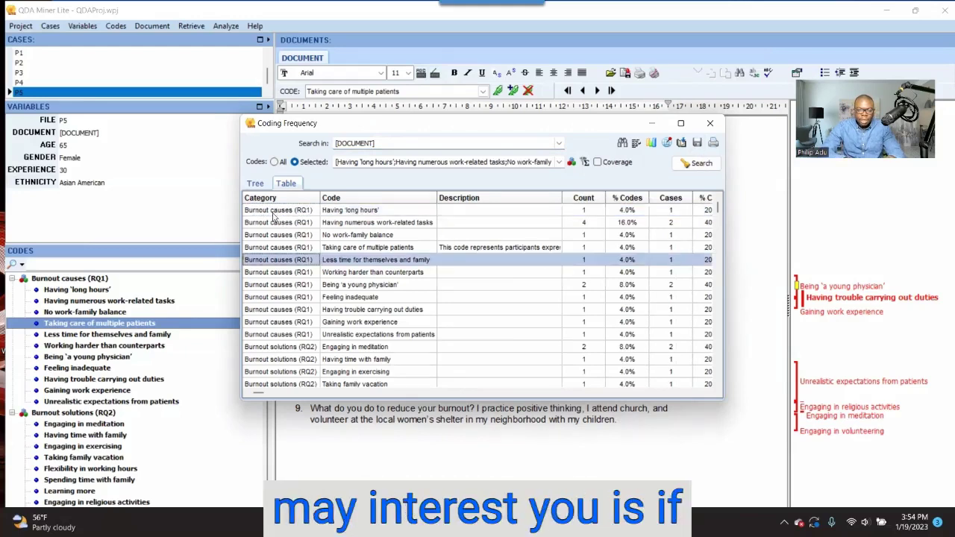
{"action": "left_click_drag", "start_coordinate": [271, 215], "coordinate": [616, 394]}
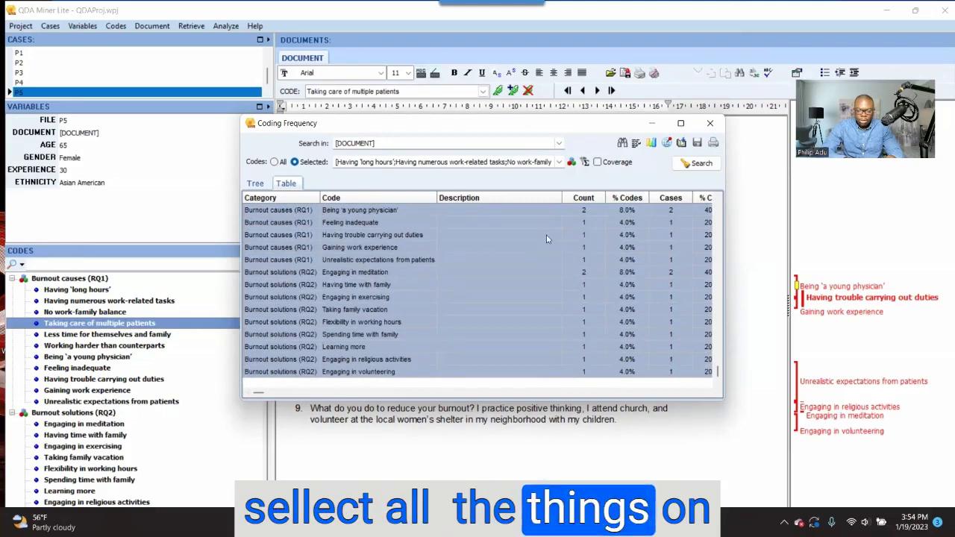
{"action": "left_click", "coordinate": [651, 144]}
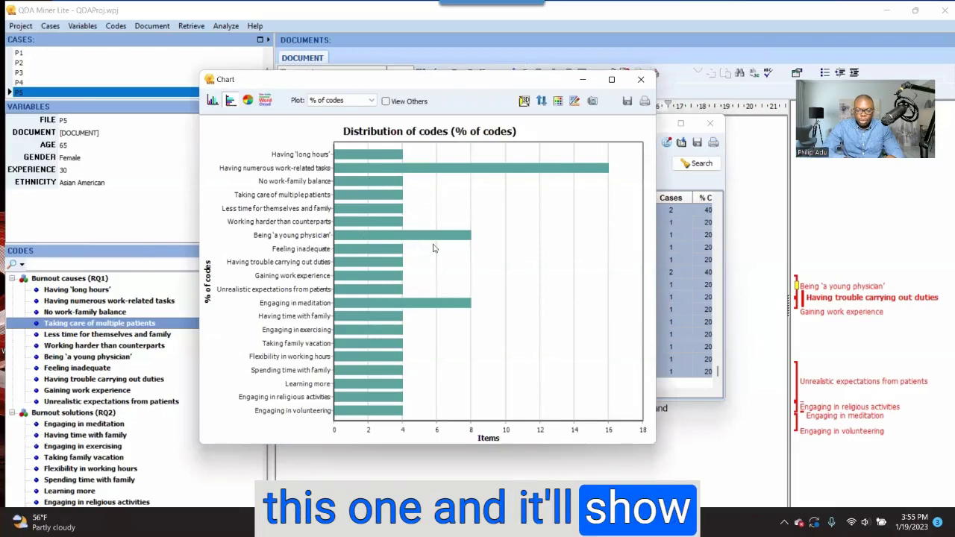
{"action": "left_click", "coordinate": [359, 103]}
{"action": "left_click", "coordinate": [329, 111]}
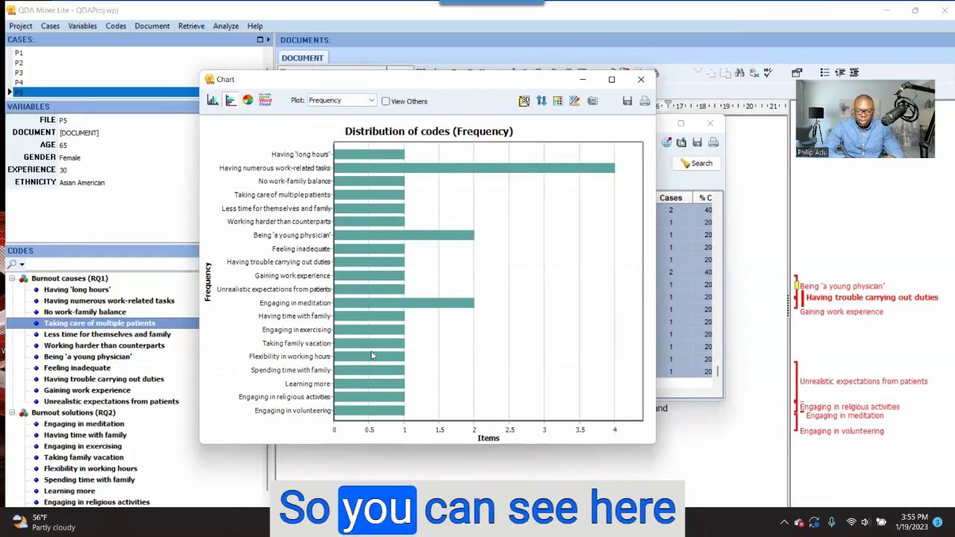
Inspect the bars for "Having numerous work-related tasks" and "Being 'a young physician'", and switch the chart to a word cloud.
{"action": "left_click", "coordinate": [391, 170]}
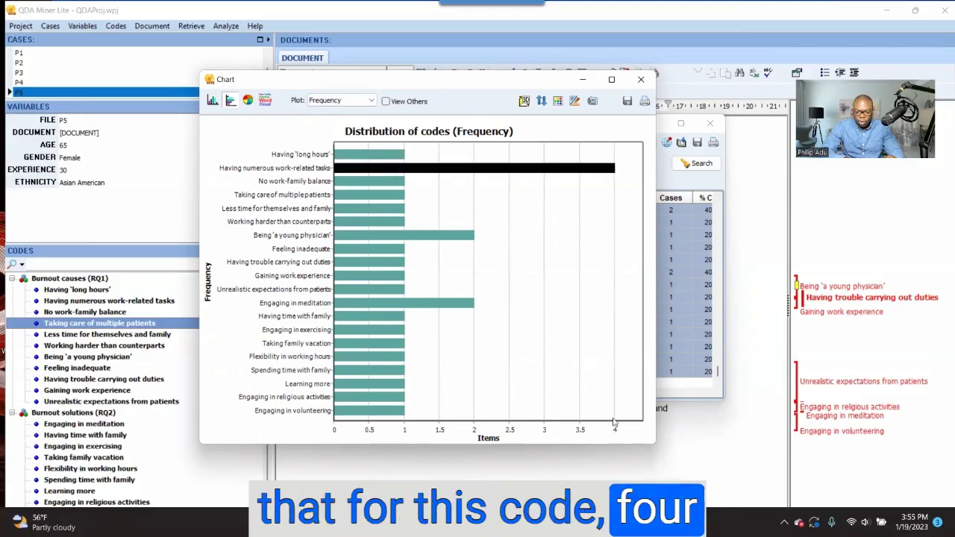
{"action": "left_click", "coordinate": [399, 235]}
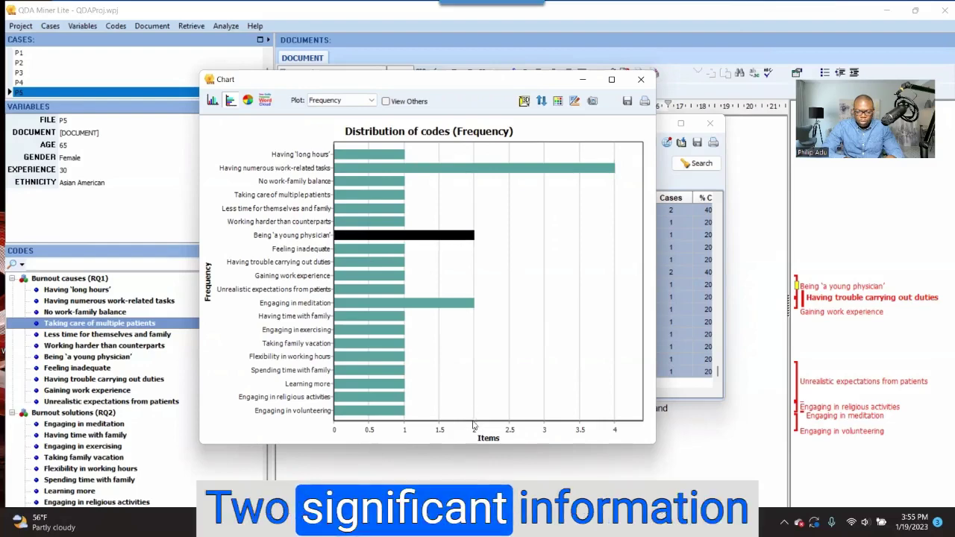
{"action": "left_click", "coordinate": [265, 101]}
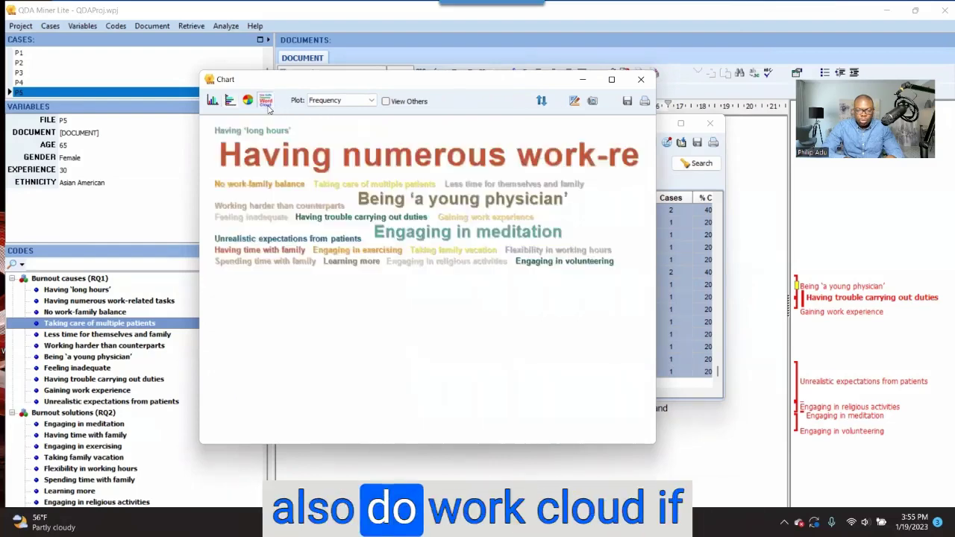